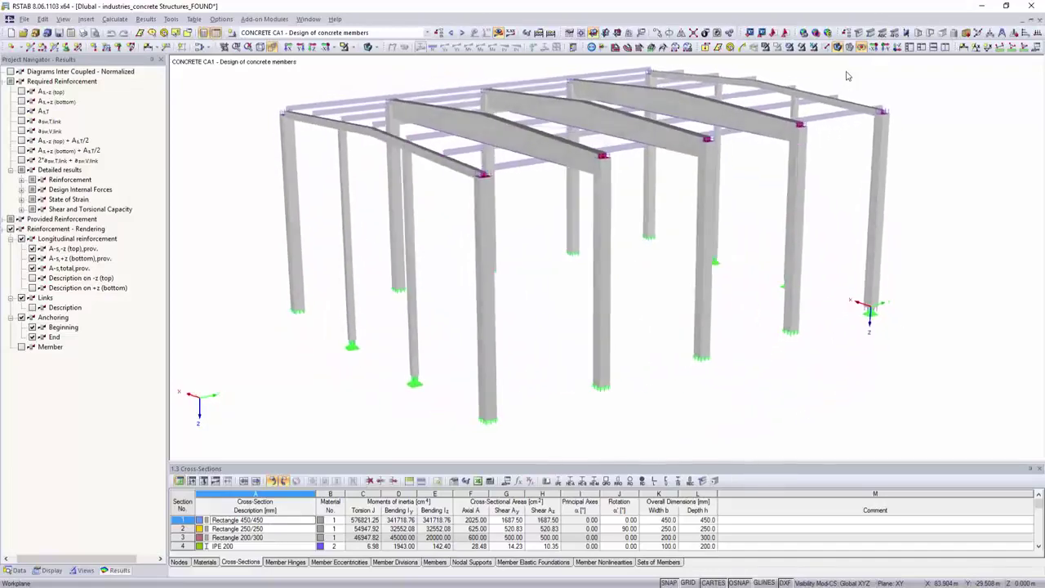
# Render the frame members as reinforcement cages only, hiding the concrete member solids
pyautogui.click(21, 347)
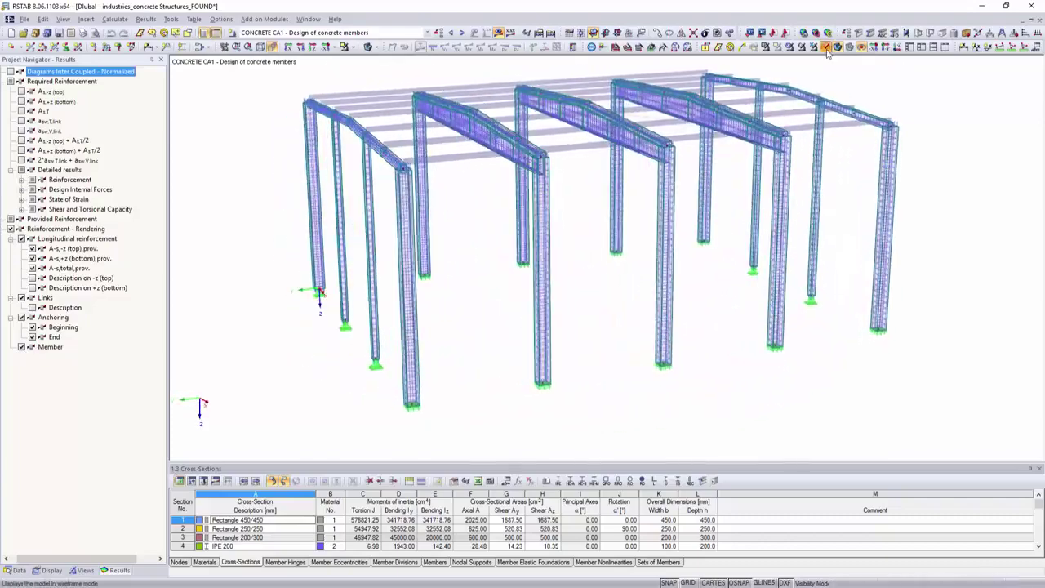
pyautogui.click(23, 351)
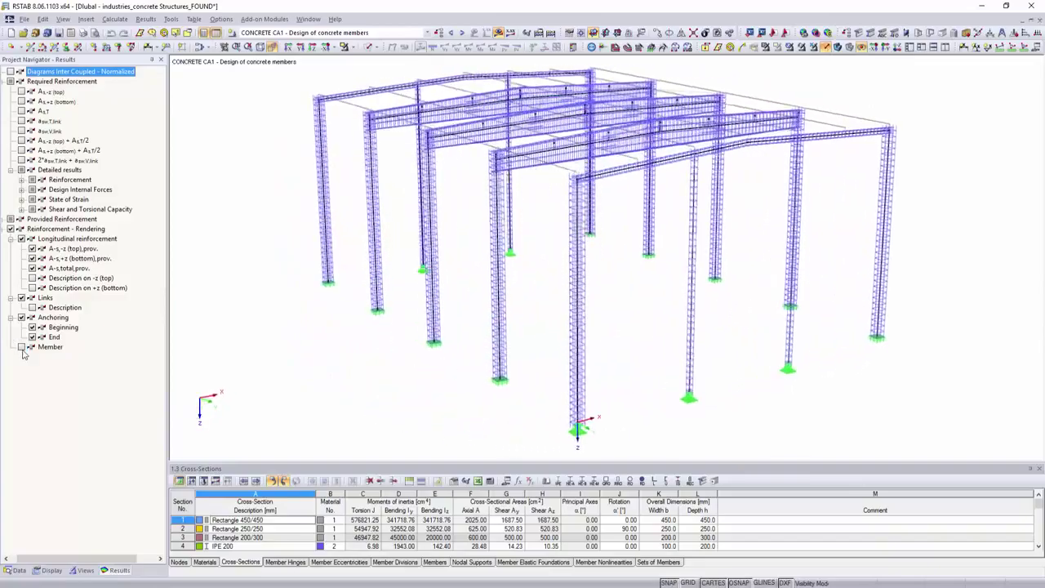
pyautogui.scroll(3, 525, 233)
pyautogui.scroll(2, 527, 151)
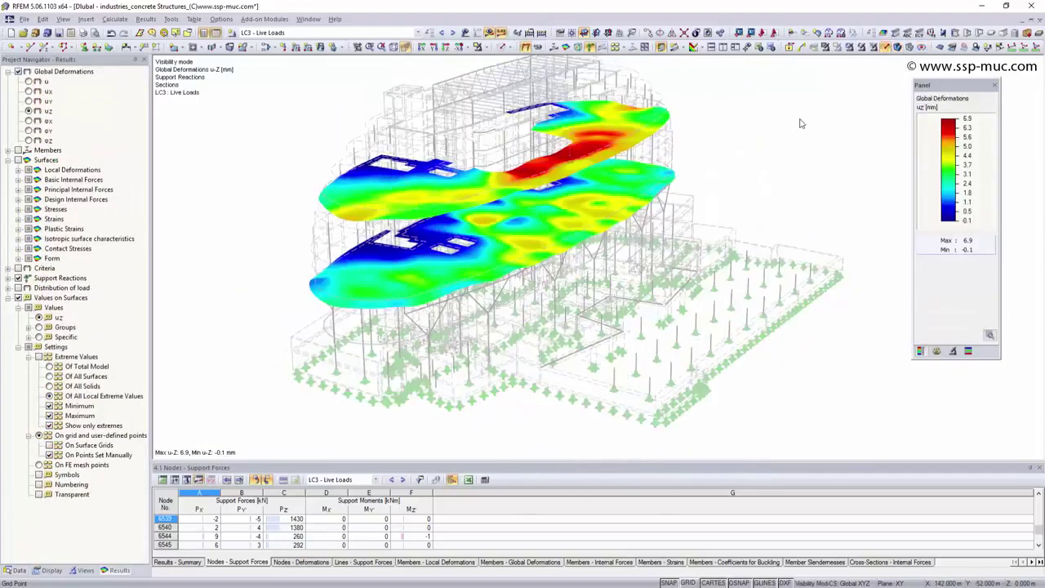
# Tilt and zoom onto both slabs and label their uz deformation contours with extreme values
pyautogui.moveTo(796, 126)
pyautogui.keyDown('ctrl'); pyautogui.mouseDown(button='middle')
pyautogui.moveTo(722, 69)
pyautogui.moveTo(765, 117)
pyautogui.mouseUp(button='middle'); pyautogui.keyUp('ctrl')
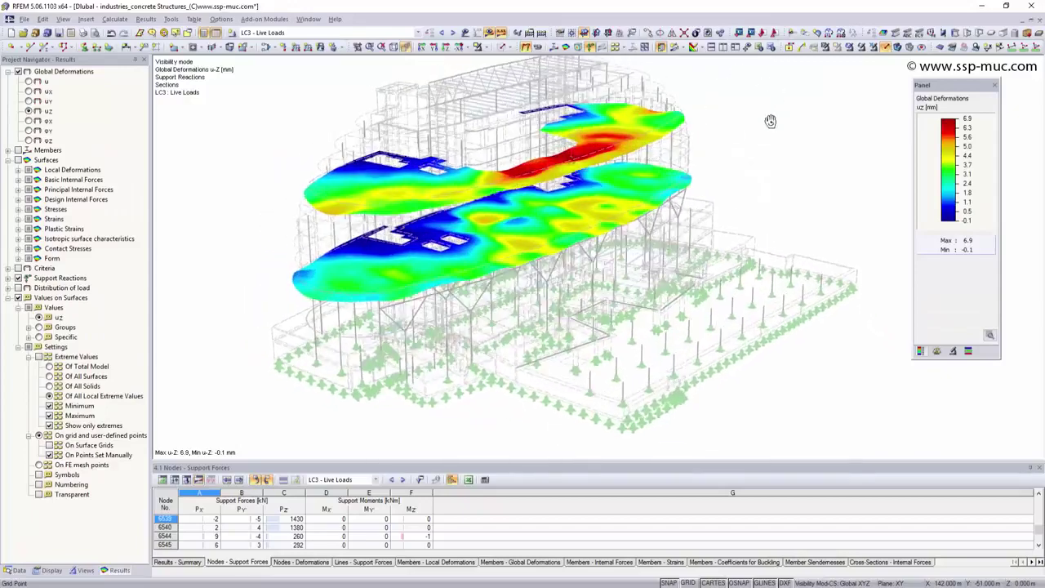
pyautogui.scroll(3, 605, 227)
pyautogui.scroll(3, 605, 227)
pyautogui.keyDown('ctrl'); pyautogui.moveTo(605, 227); pyautogui.dragTo(564, 248, button='middle'); pyautogui.keyUp('ctrl')
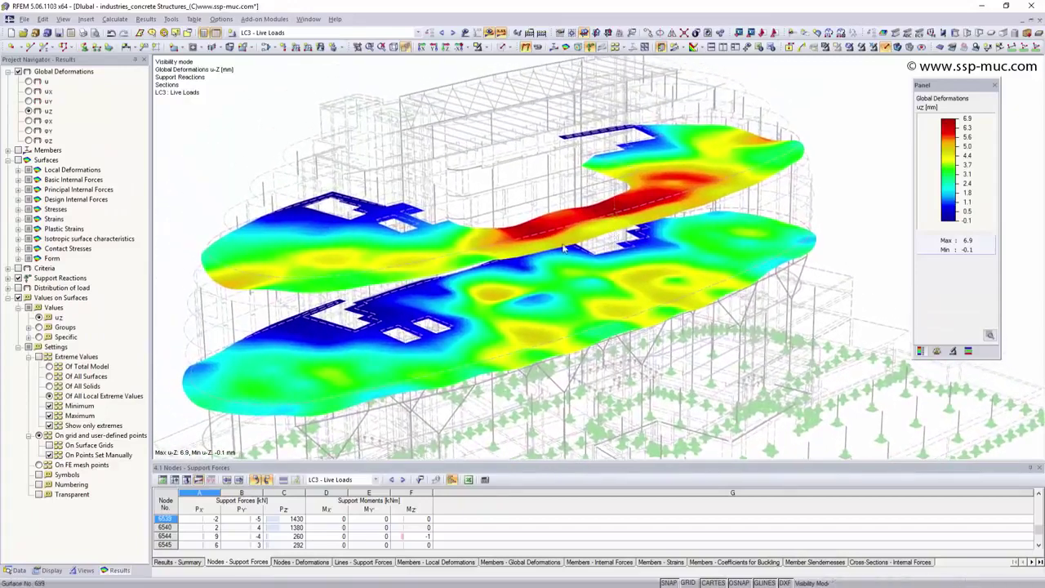
pyautogui.click(38, 357)
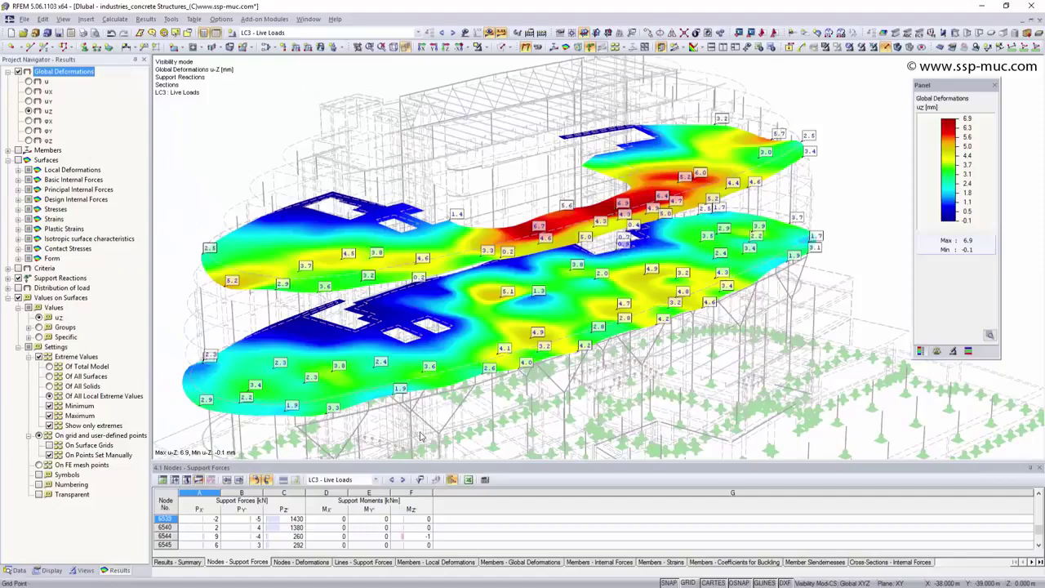
pyautogui.keyDown('ctrl'); pyautogui.moveTo(636, 327); pyautogui.dragTo(655, 338, button='middle'); pyautogui.keyUp('ctrl')
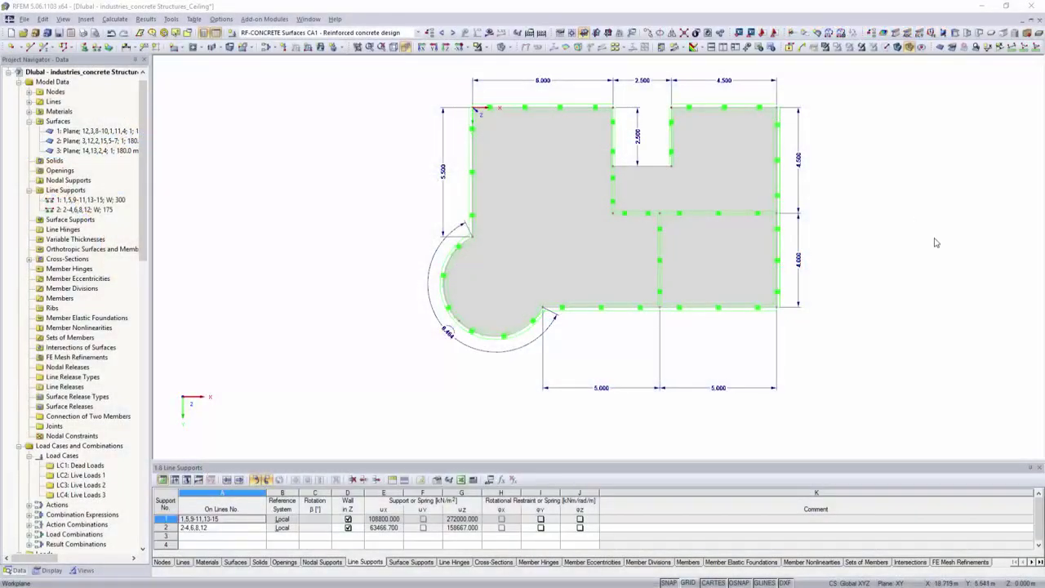
# Put the ceiling slab in isometric view, hide its dimension lines, and show deformation contours
pyautogui.moveTo(935, 243)
pyautogui.keyDown('ctrl'); pyautogui.mouseDown(button='middle')
pyautogui.moveTo(792, 233)
pyautogui.moveTo(710, 77)
pyautogui.mouseUp(button='middle'); pyautogui.keyUp('ctrl')
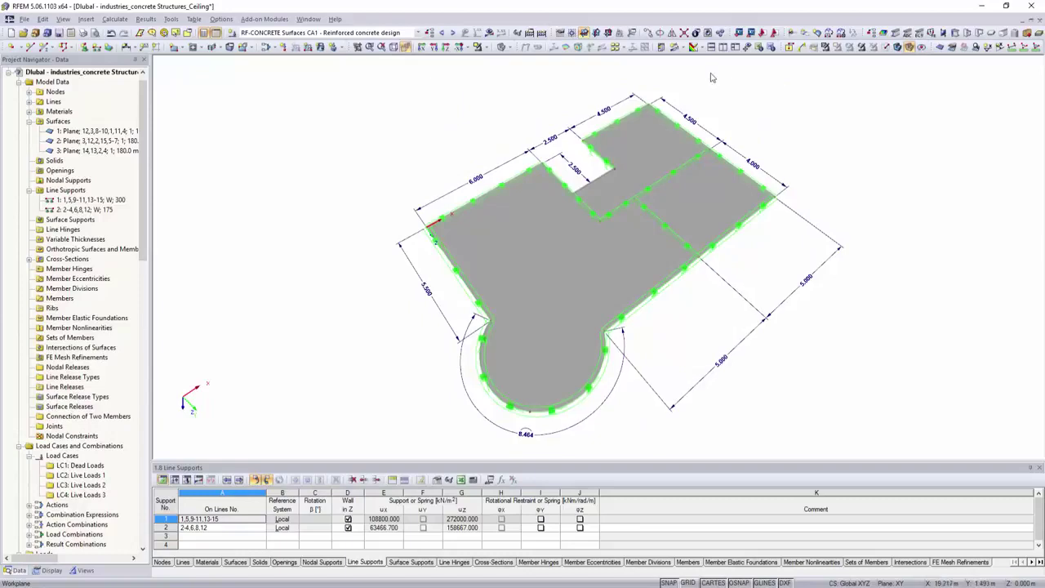
pyautogui.click(393, 47)
pyautogui.rightClick(389, 133)
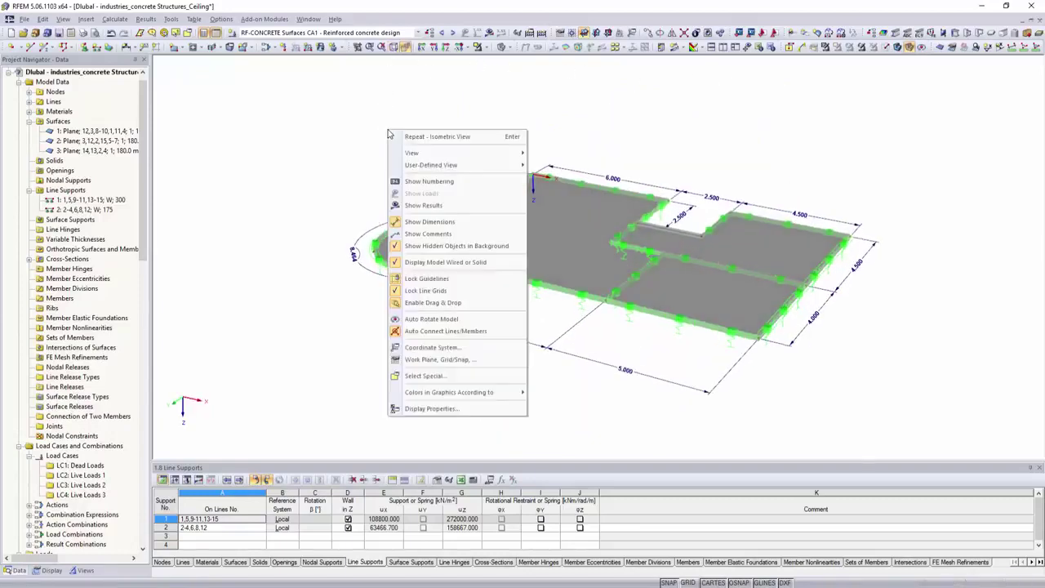
pyautogui.click(410, 222)
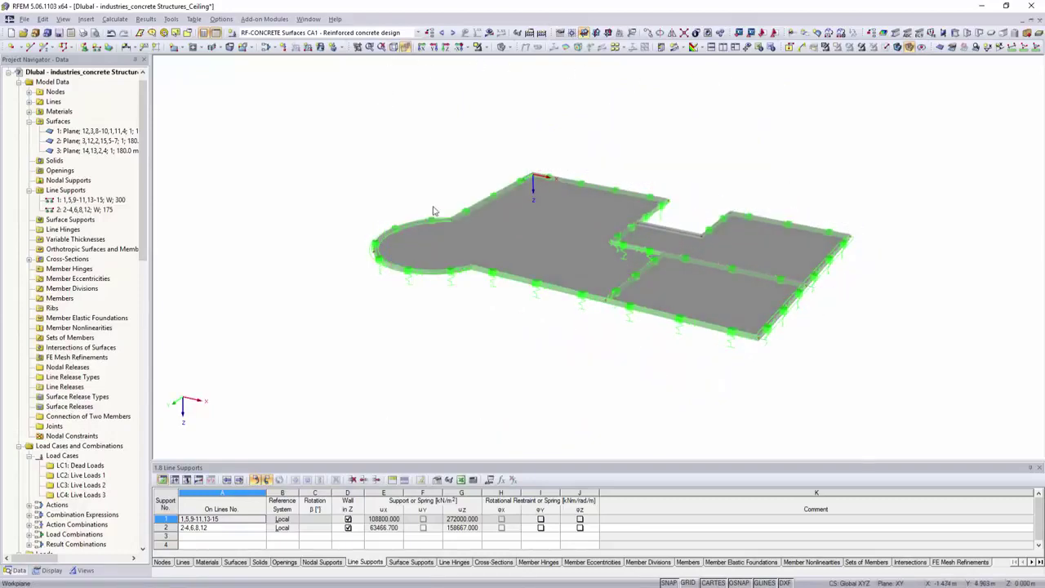
pyautogui.click(489, 33)
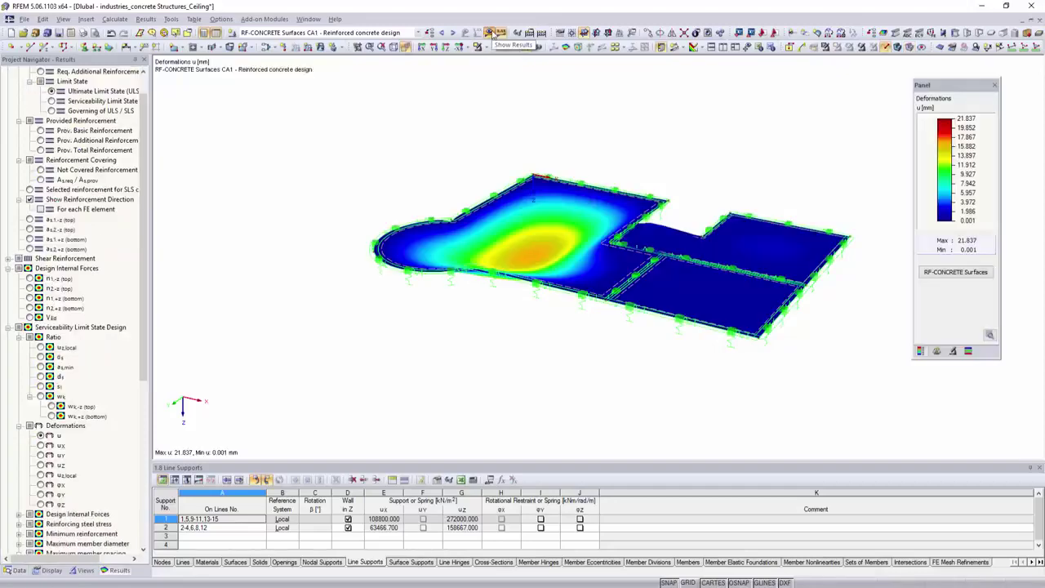
pyautogui.moveTo(461, 167)
pyautogui.keyDown('ctrl'); pyautogui.mouseDown(button='middle')
pyautogui.moveTo(365, 158)
pyautogui.moveTo(389, 52)
pyautogui.moveTo(567, 23)
pyautogui.moveTo(620, 98)
pyautogui.moveTo(613, 164)
pyautogui.moveTo(377, 217)
pyautogui.mouseUp(button='middle'); pyautogui.keyUp('ctrl')
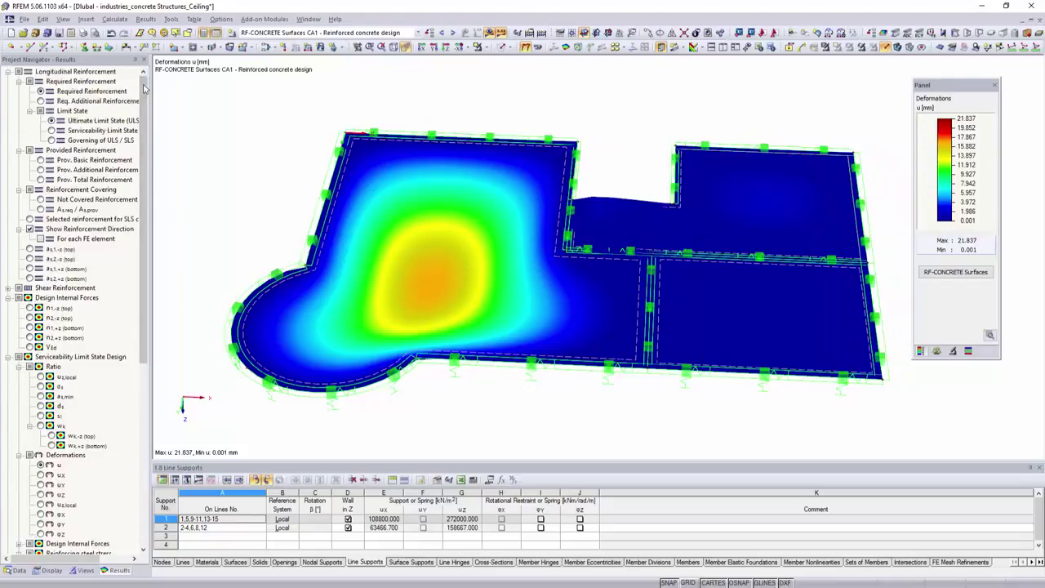
pyautogui.scroll(2, 143, 94)
# Show the required bottom reinforcement a_s,1,+z contour with numeric value labels
pyautogui.click(29, 249)
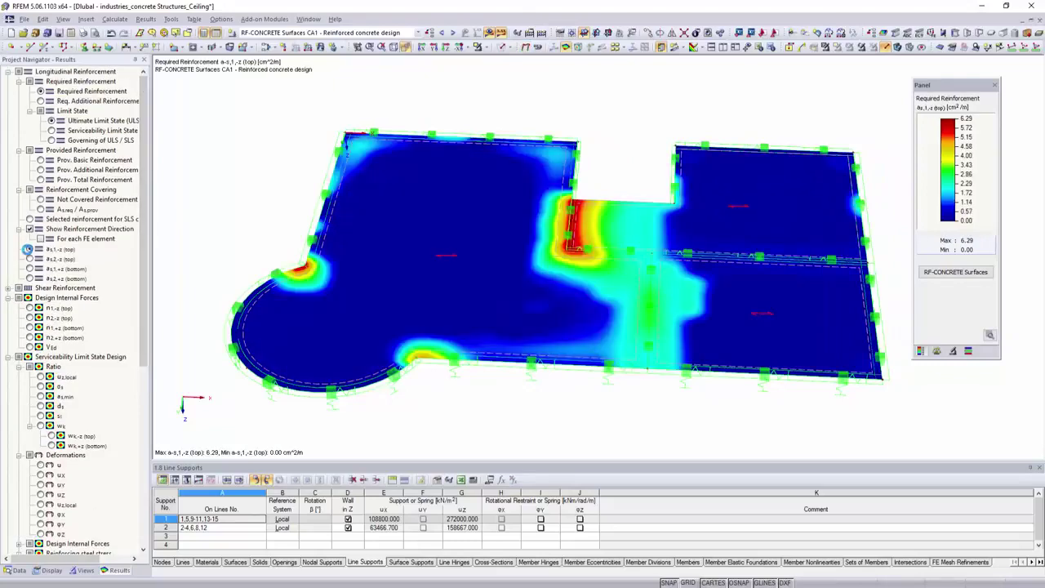
pyautogui.click(30, 258)
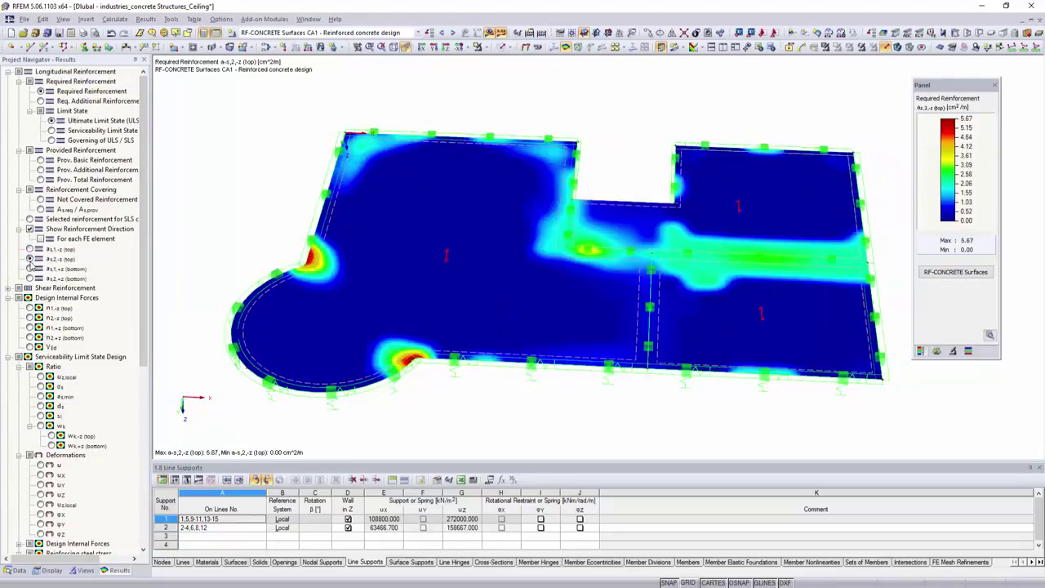
pyautogui.click(29, 268)
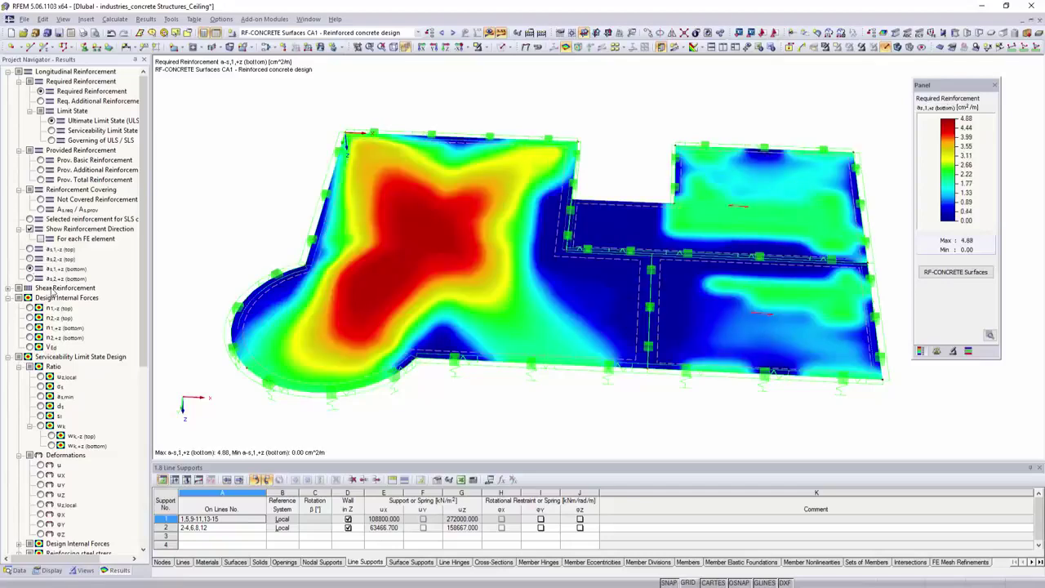
pyautogui.scroll(-10, 59, 318)
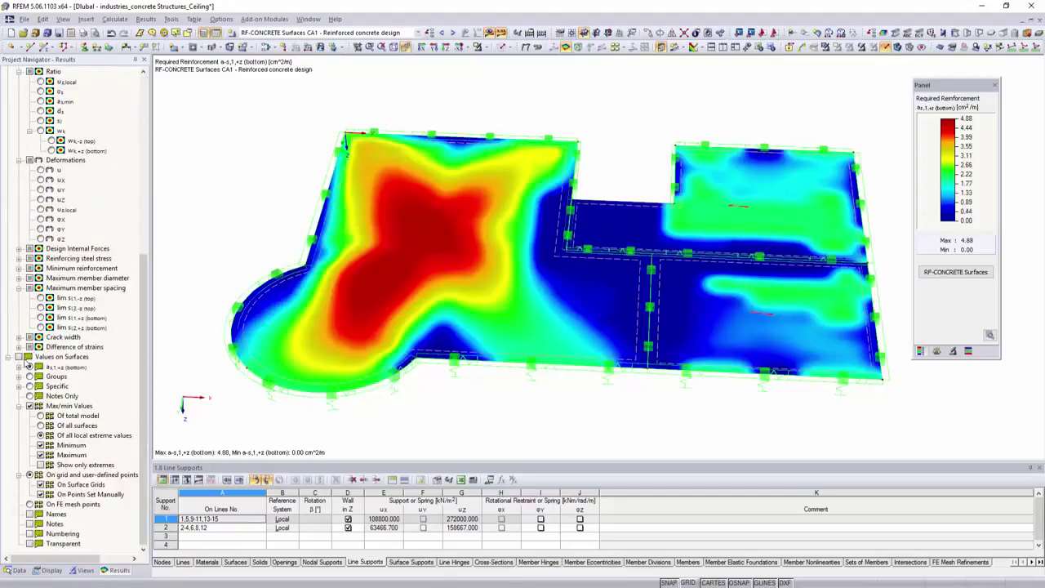
pyautogui.click(29, 357)
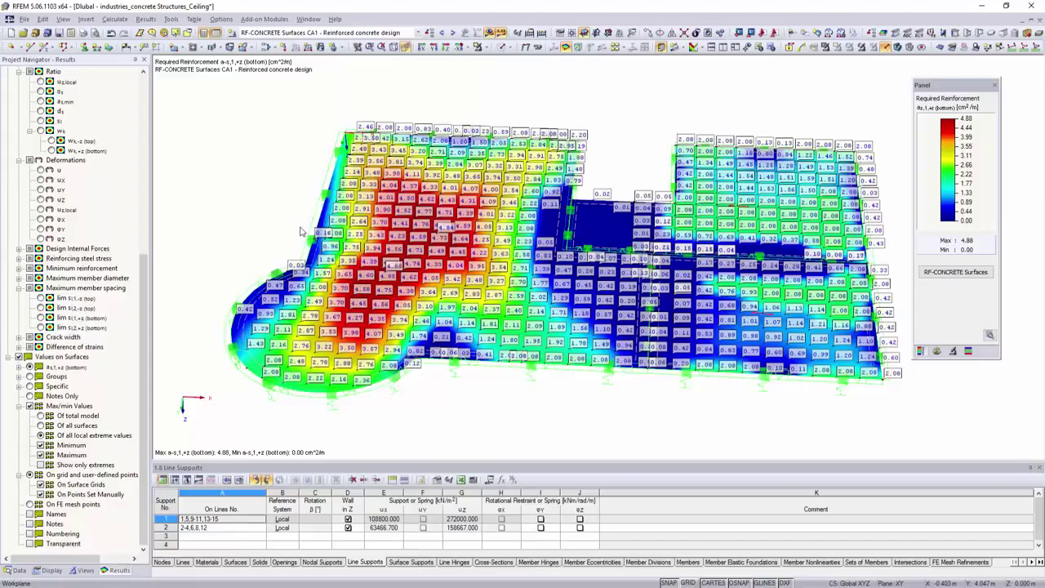
# Remove grid-point labels so only extremes remain, and view the slab in plan
pyautogui.keyDown('ctrl'); pyautogui.moveTo(300, 231); pyautogui.dragTo(445, 318, button='middle'); pyautogui.keyUp('ctrl')
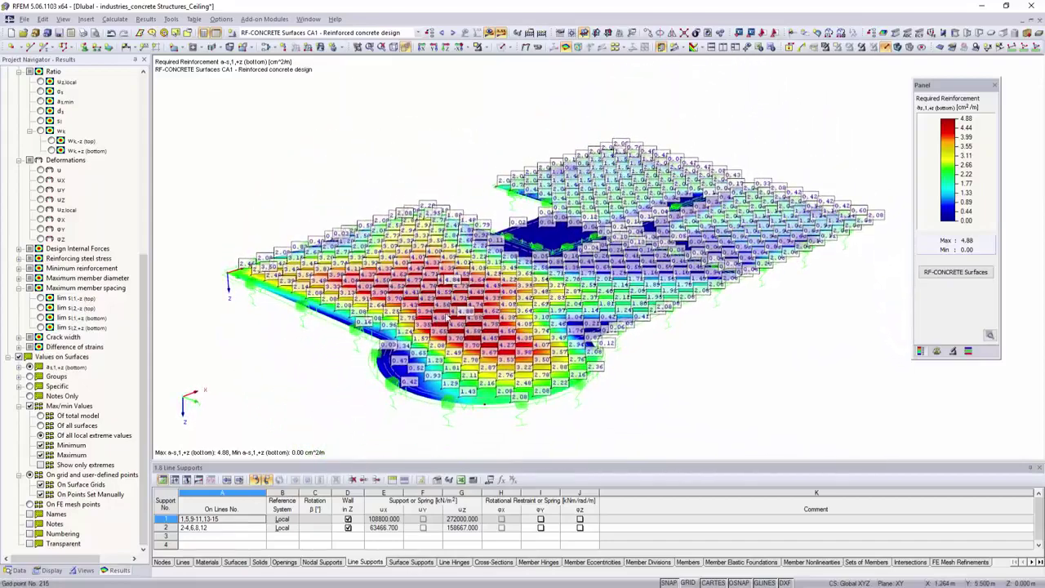
pyautogui.scroll(3, 459, 304)
pyautogui.scroll(2, 458, 303)
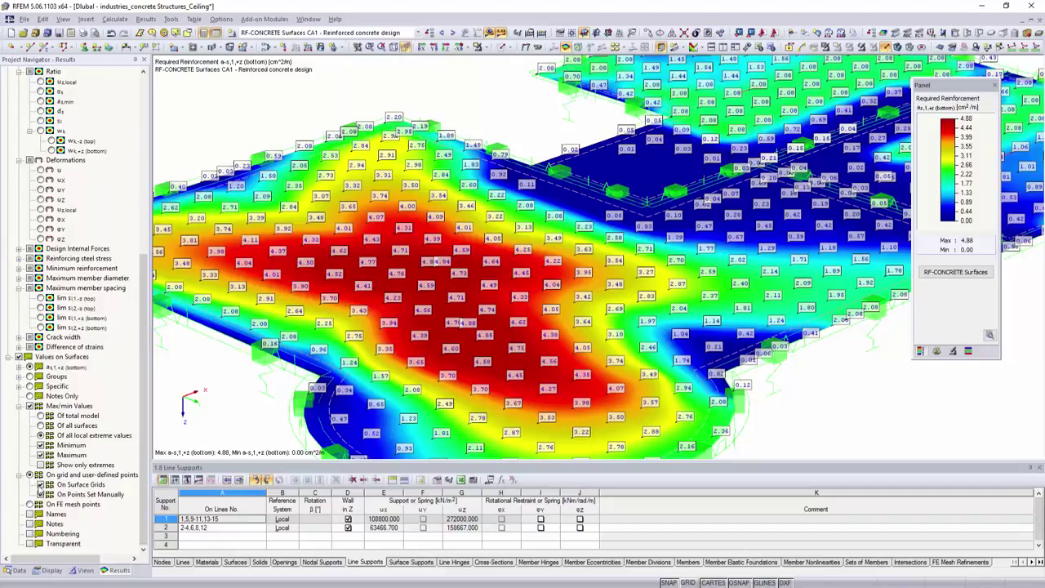
pyautogui.click(39, 484)
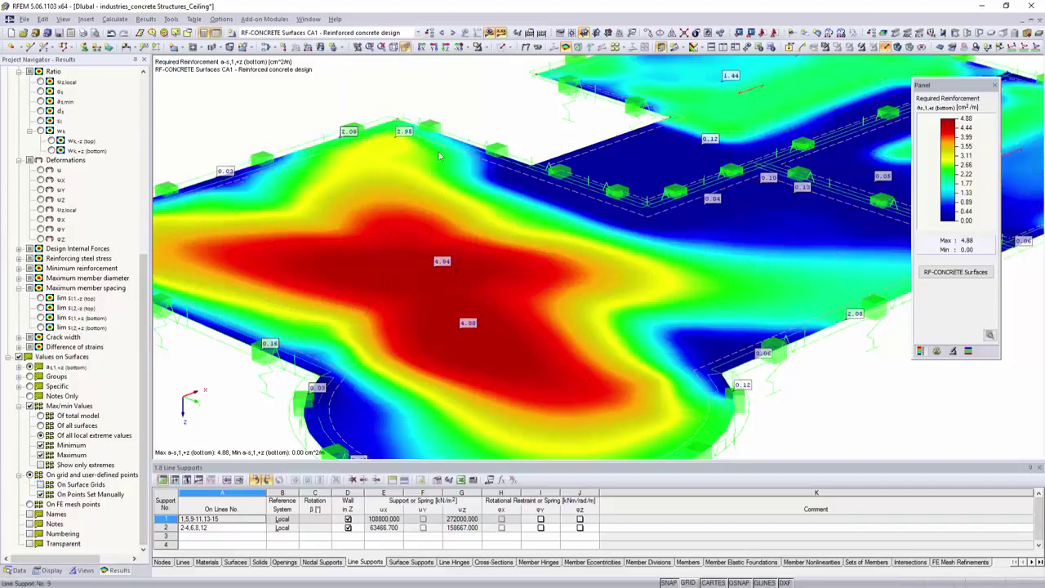
pyautogui.click(446, 48)
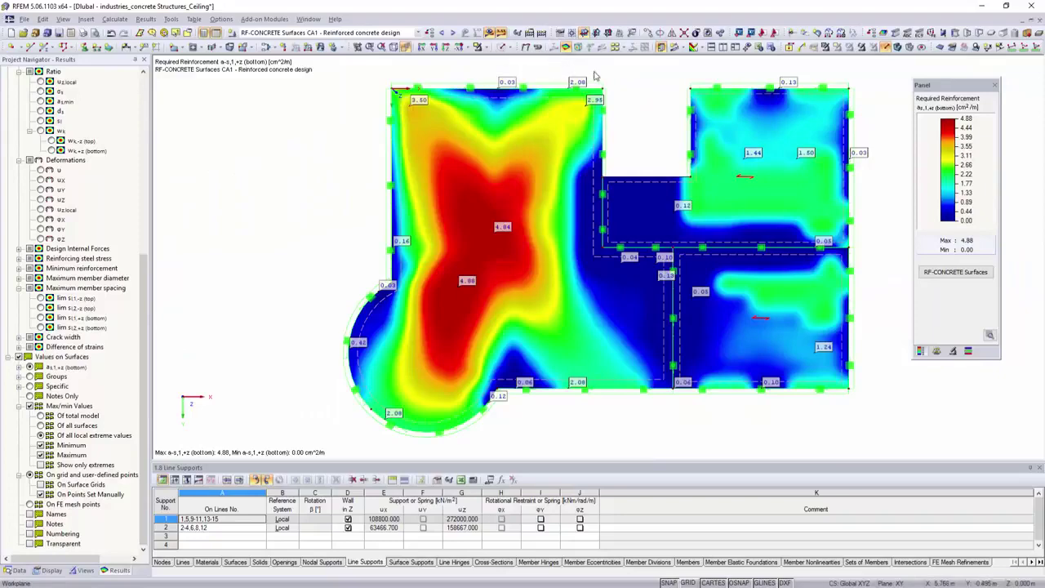
pyautogui.click(700, 47)
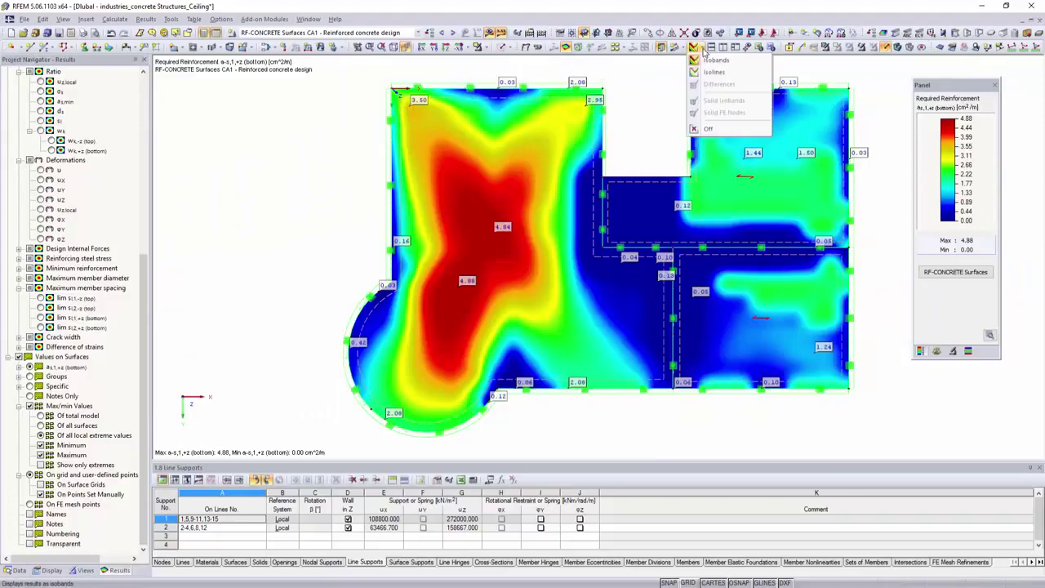
# Switch the results to isolines and apply the Basement with downstand beam view
pyautogui.click(710, 72)
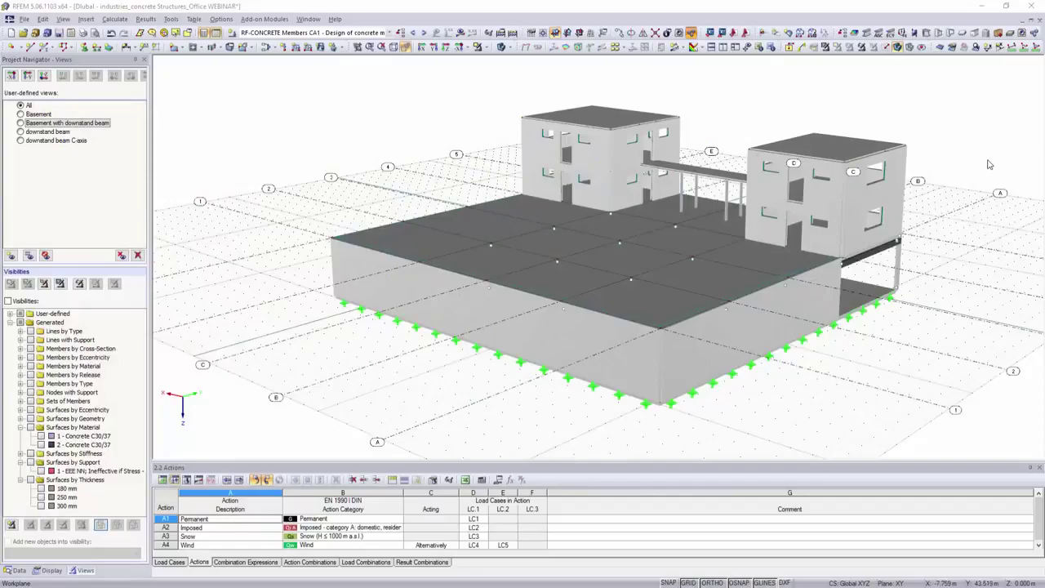
pyautogui.keyDown('ctrl'); pyautogui.moveTo(580, 227); pyautogui.dragTo(241, 153, button='middle'); pyautogui.keyUp('ctrl')
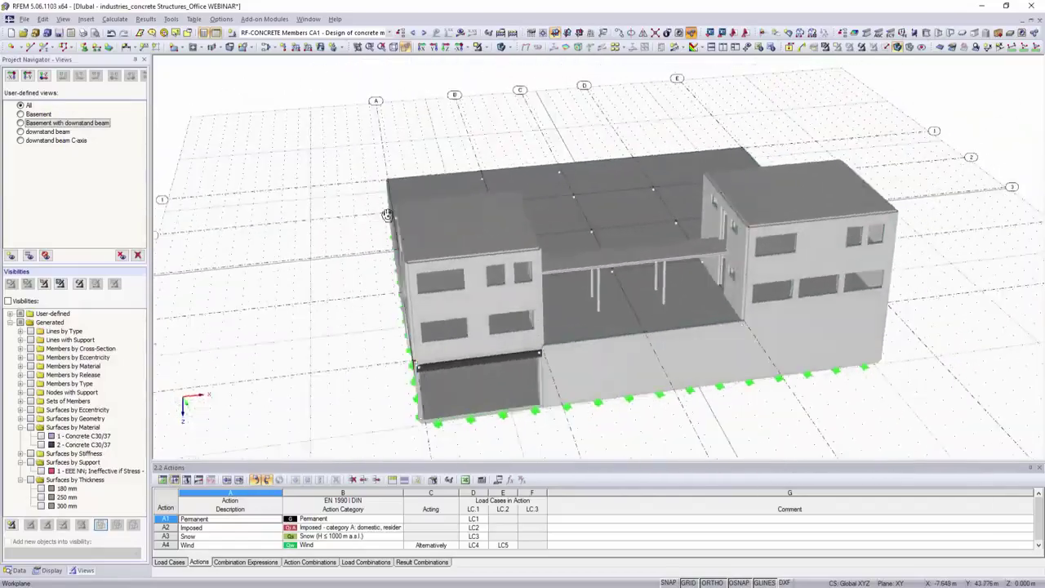
pyautogui.click(21, 124)
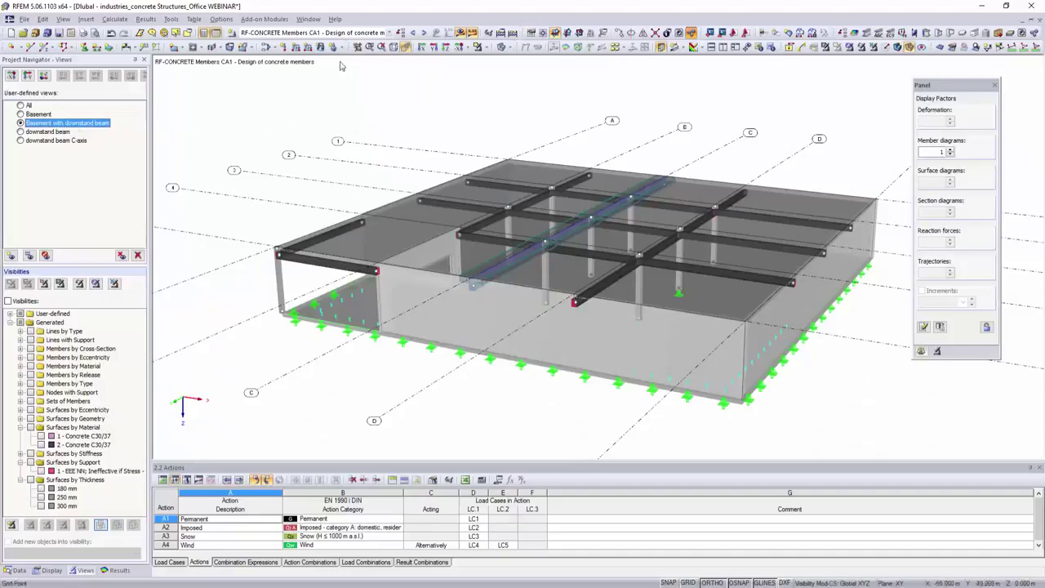
# Review the downstand beam's rib widths and reinforcement tabs, from links to crack-width limits
pyautogui.click(400, 33)
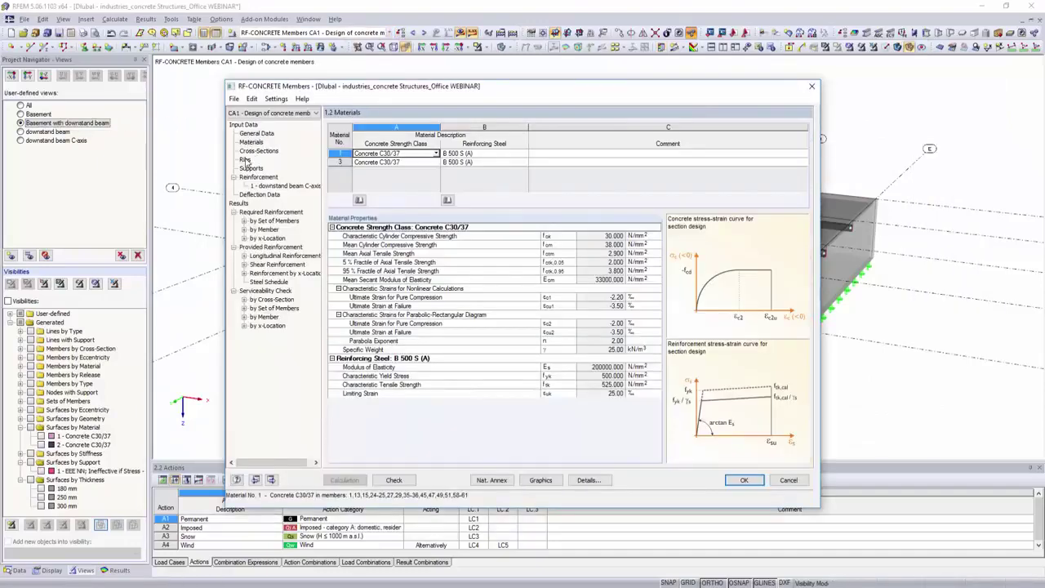
pyautogui.click(245, 160)
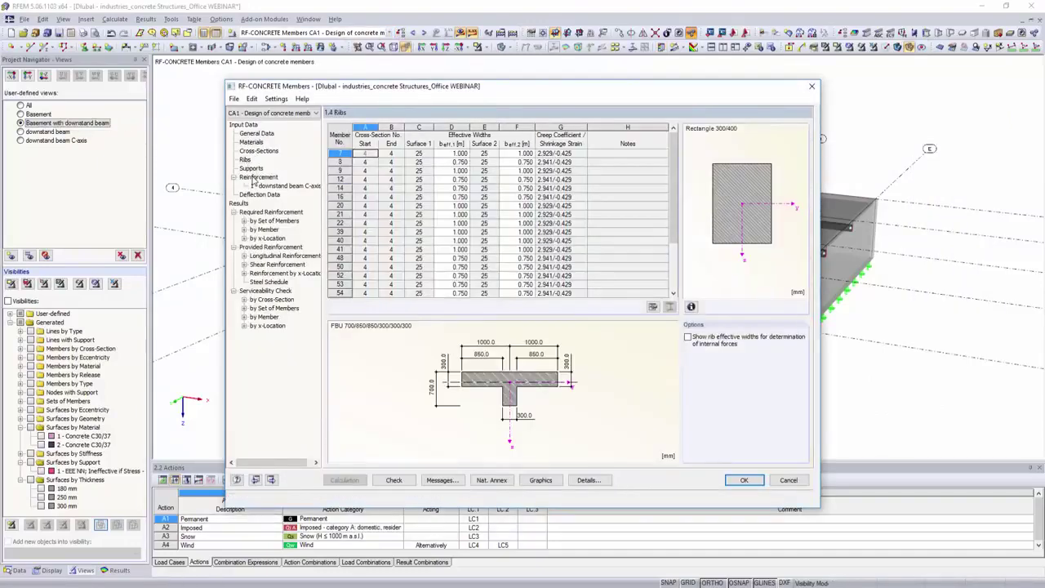
pyautogui.click(255, 178)
pyautogui.click(412, 176)
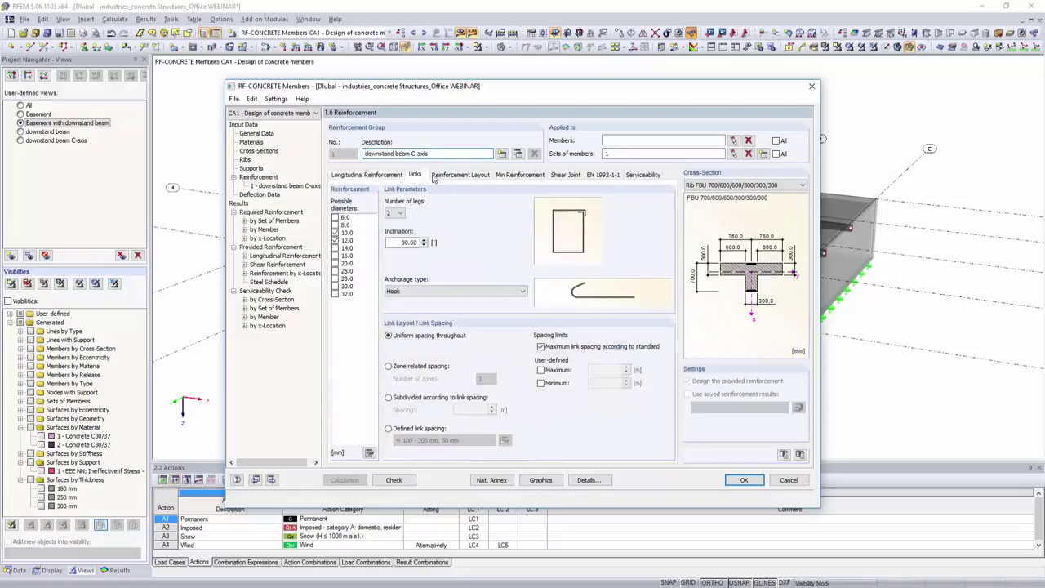
pyautogui.click(462, 175)
pyautogui.click(508, 176)
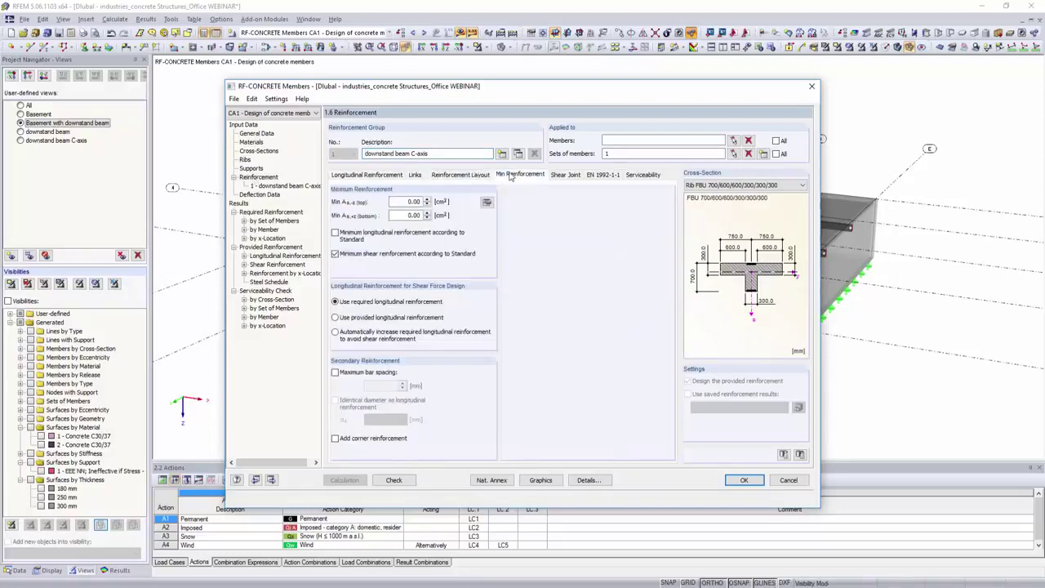
pyautogui.click(567, 175)
pyautogui.click(608, 176)
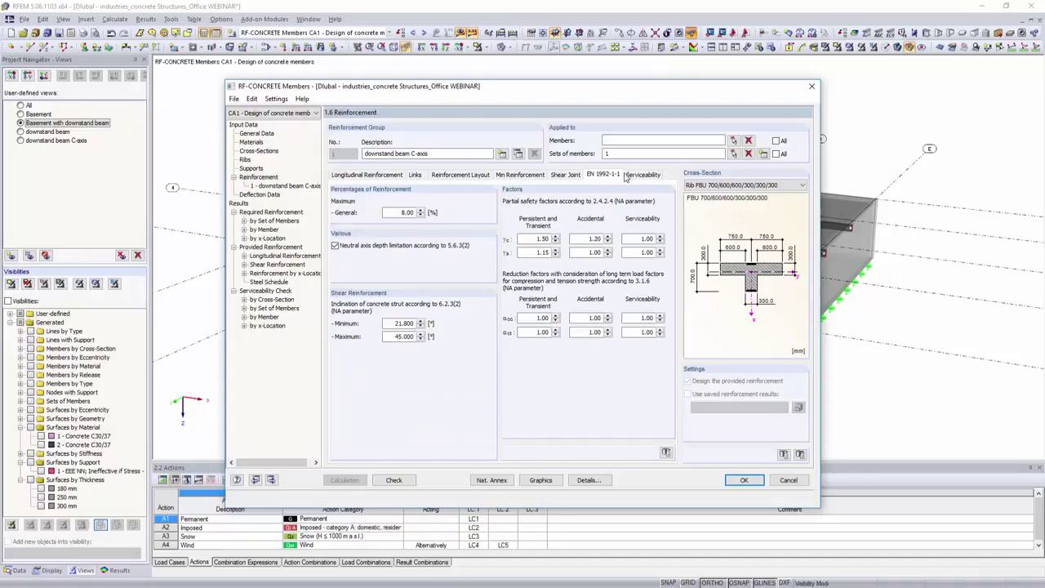
pyautogui.click(635, 177)
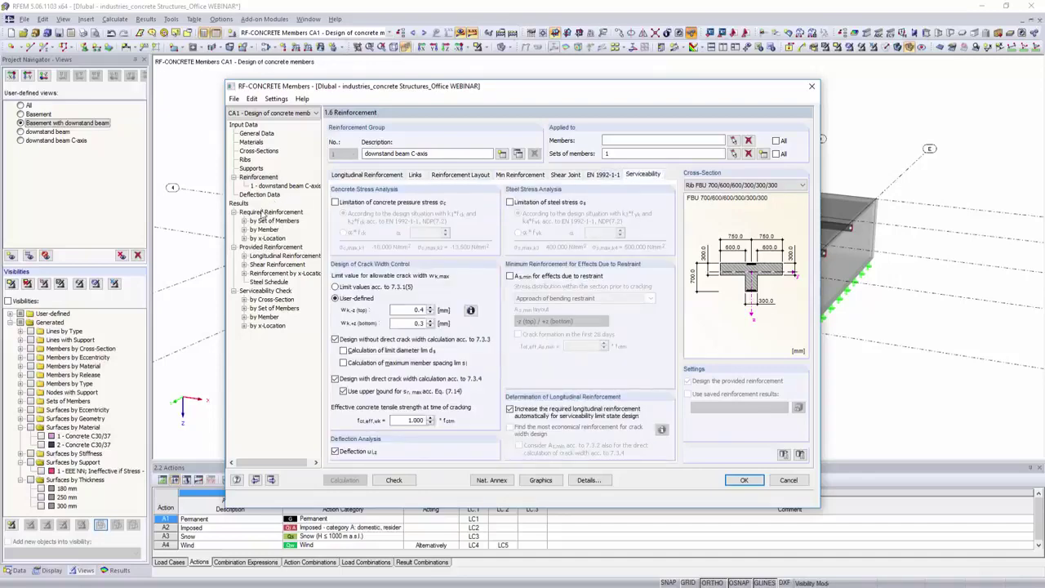
# Review the beam's required reinforcement by member set and its provided longitudinal reinforcement
pyautogui.click(262, 212)
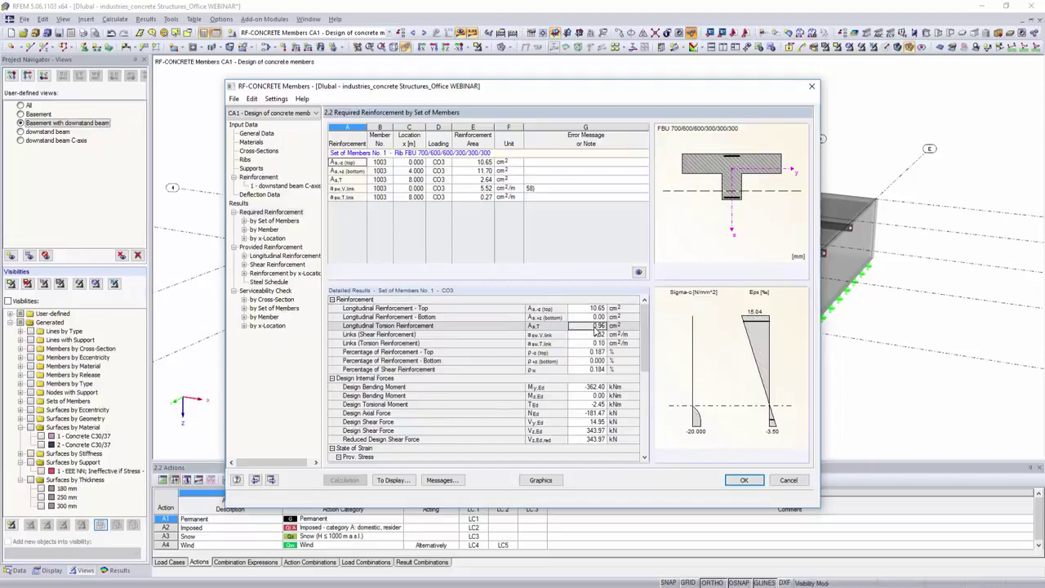
pyautogui.scroll(-3, 595, 331)
pyautogui.scroll(-3, 595, 332)
pyautogui.scroll(-2, 594, 334)
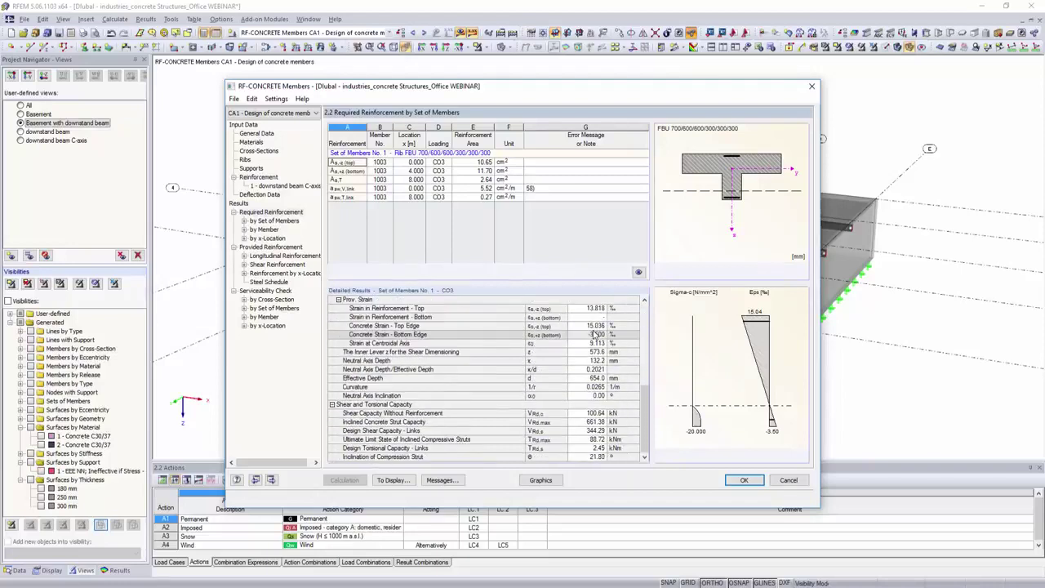
pyautogui.click(270, 247)
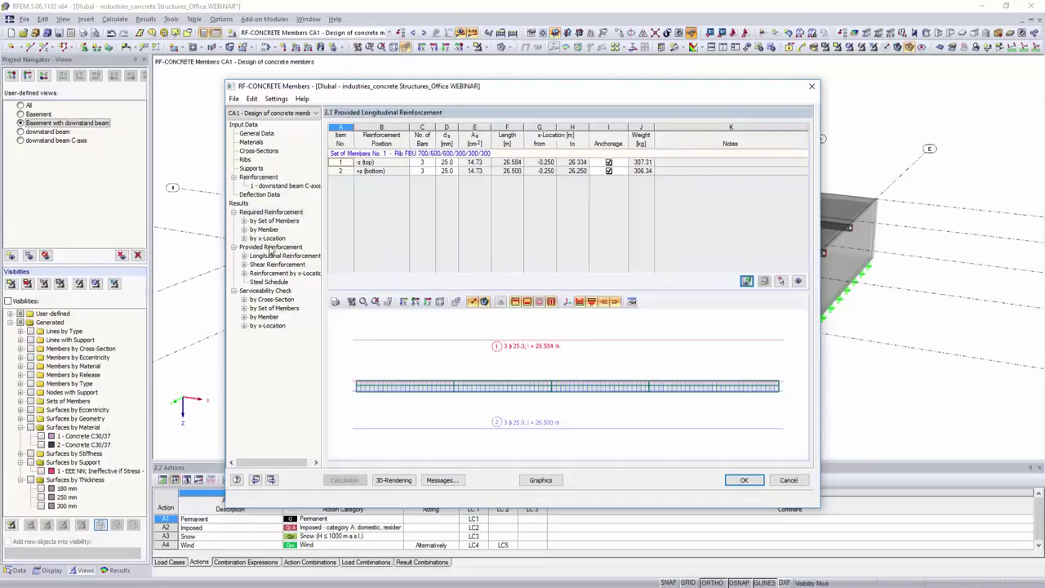
# Render the beam's ø25 bars and ø10 links in 3D, toggling bar display, then close the module
pyautogui.click(392, 479)
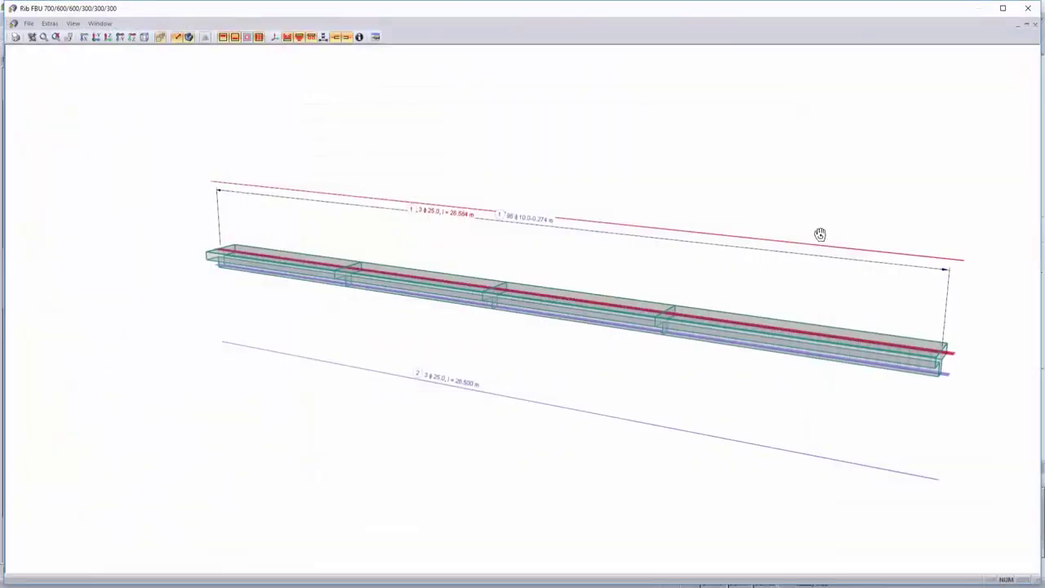
pyautogui.moveTo(820, 234)
pyautogui.mouseDown()
pyautogui.moveTo(655, 249)
pyautogui.moveTo(597, 242)
pyautogui.moveTo(564, 196)
pyautogui.moveTo(599, 177)
pyautogui.moveTo(741, 183)
pyautogui.mouseUp()
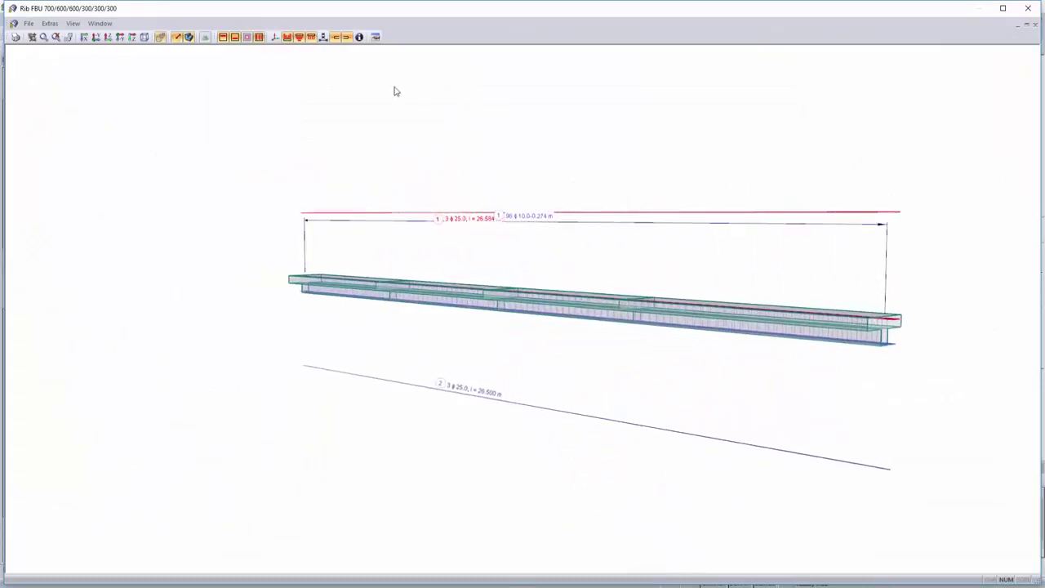
pyautogui.click(286, 38)
pyautogui.click(298, 39)
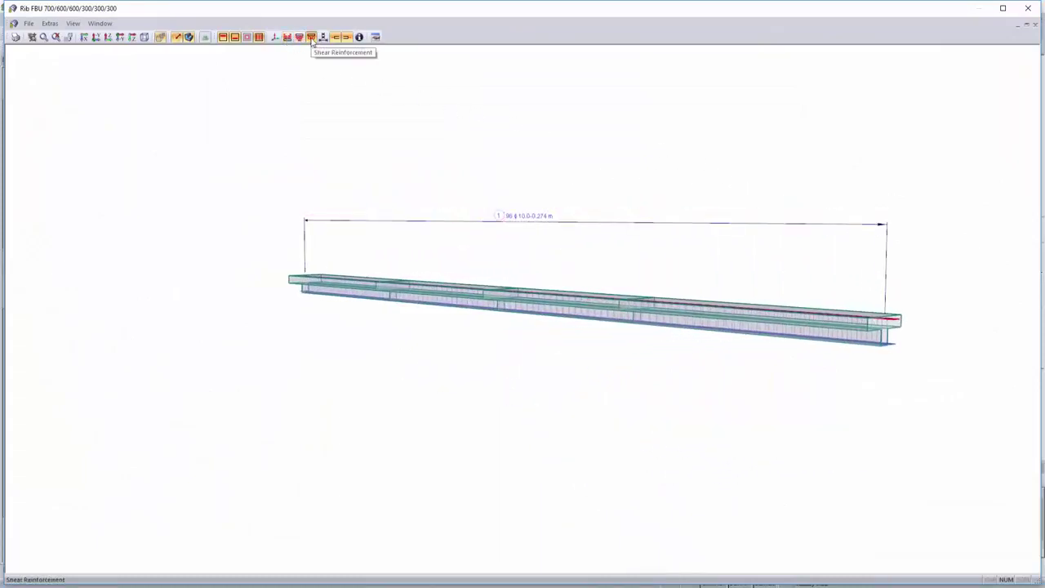
pyautogui.click(311, 38)
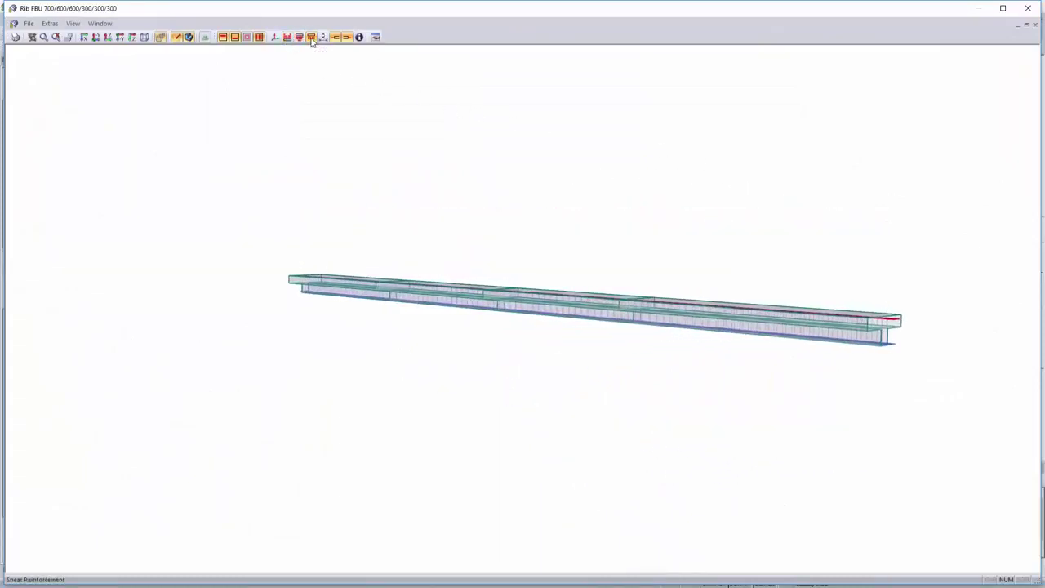
pyautogui.click(160, 38)
pyautogui.click(85, 38)
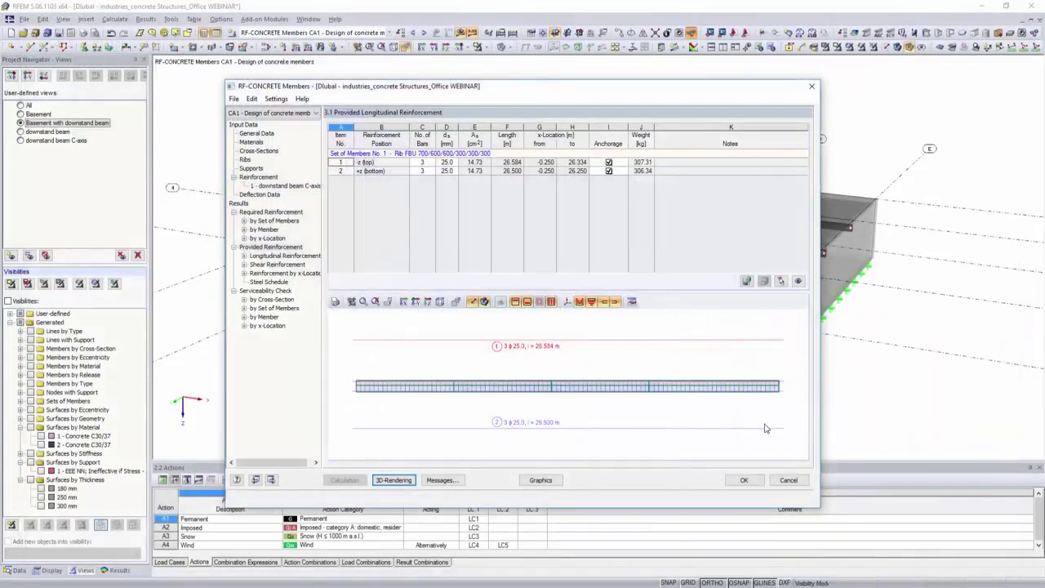
pyautogui.click(744, 480)
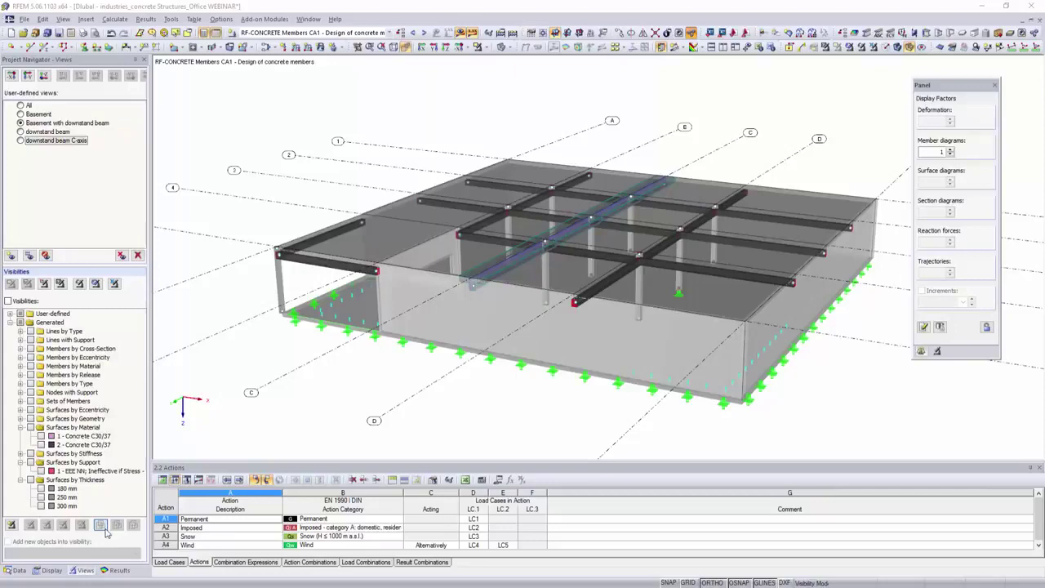
# Show the downstand beam's MEd,y design moment diagram with provided rebar descriptions
pyautogui.click(21, 140)
pyautogui.click(115, 570)
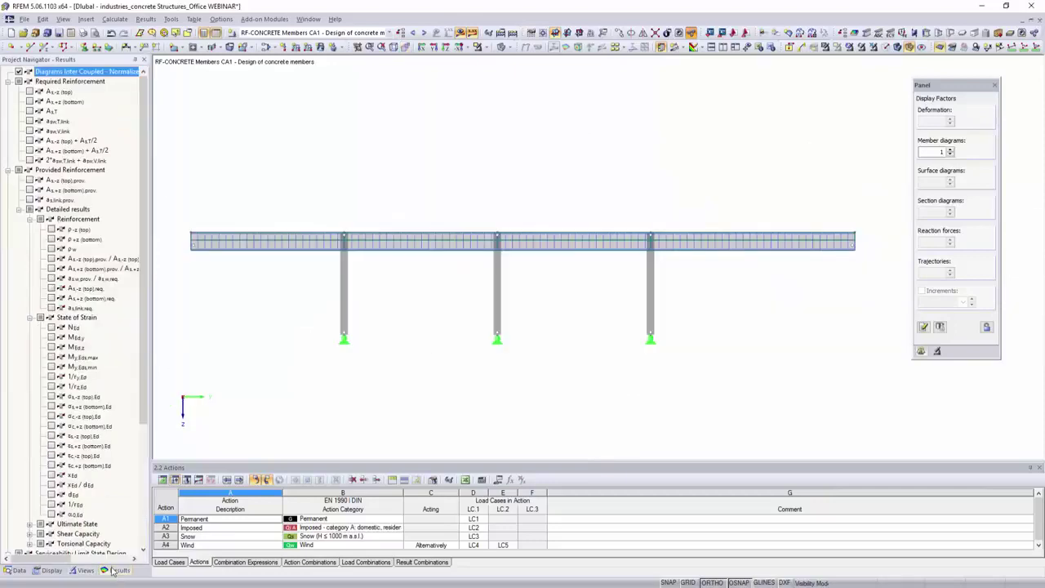
pyautogui.click(29, 91)
pyautogui.click(28, 102)
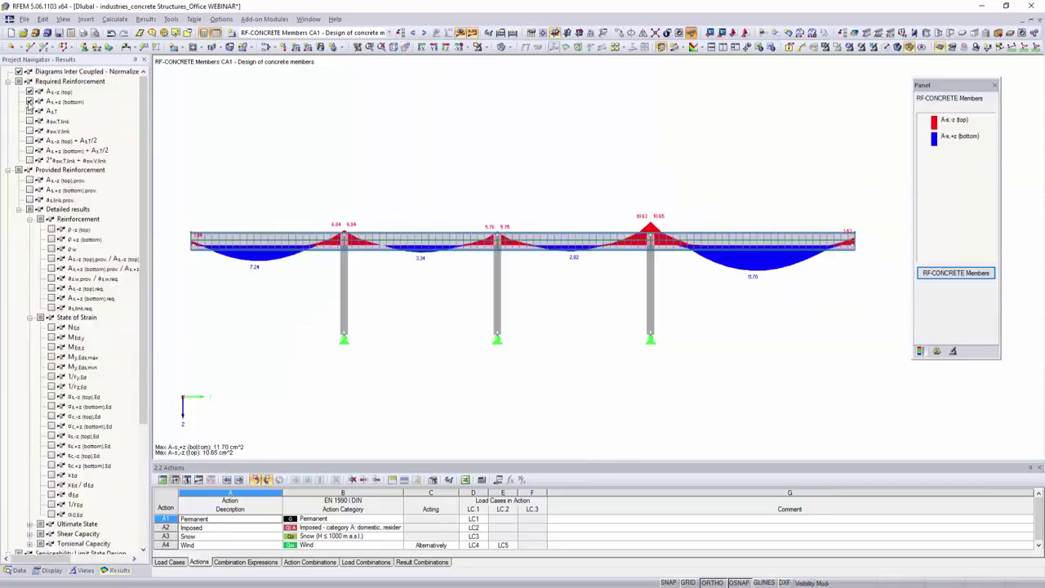
pyautogui.click(28, 91)
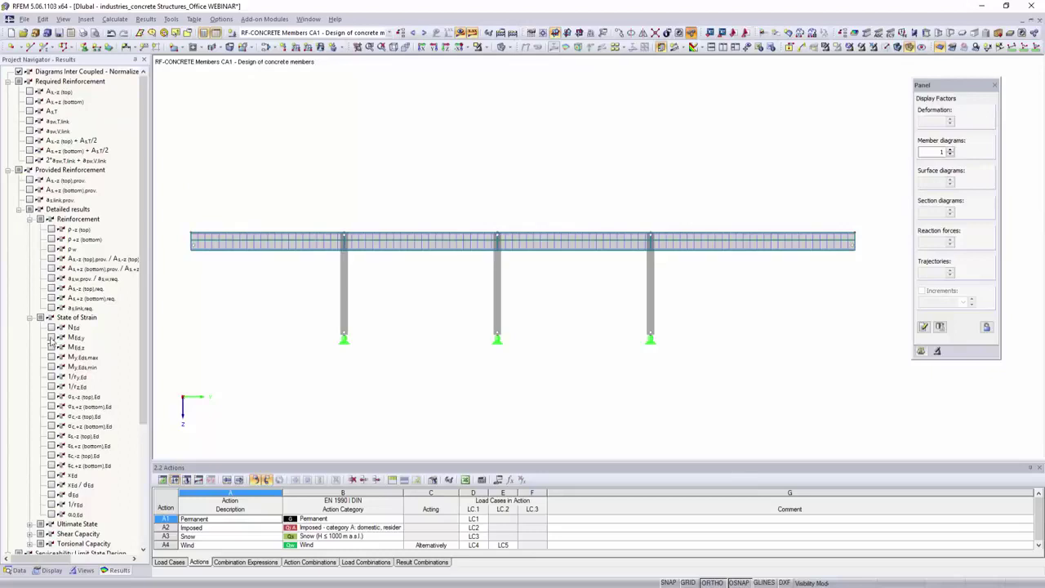
pyautogui.click(50, 338)
pyautogui.scroll(-3, 51, 338)
pyautogui.scroll(-3, 51, 338)
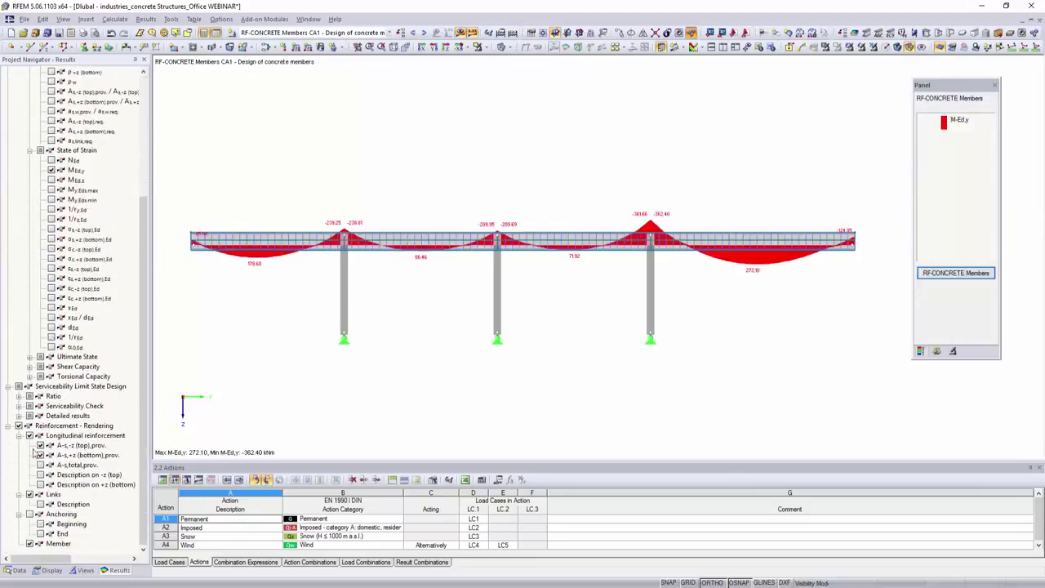
pyautogui.click(41, 475)
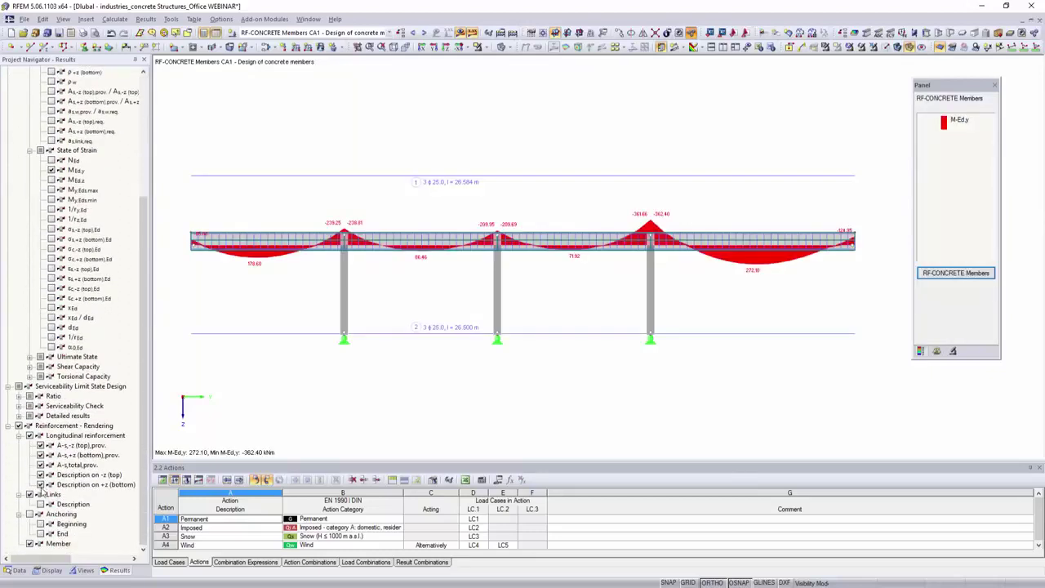
# Switch to design case CA2, view the beam in 3D, then select RF-CONCRETE Columns CA1
pyautogui.click(425, 35)
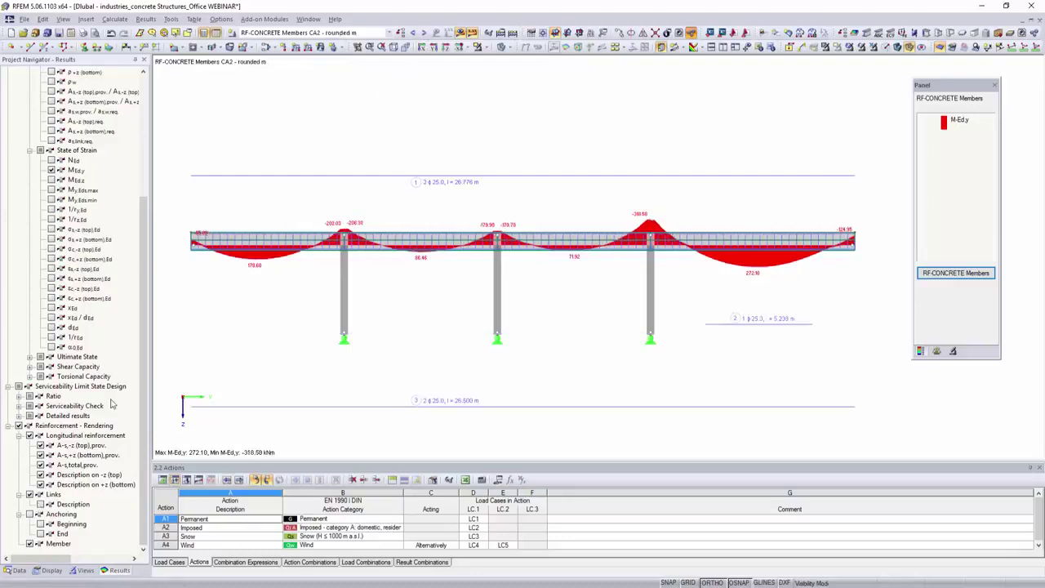
pyautogui.click(84, 570)
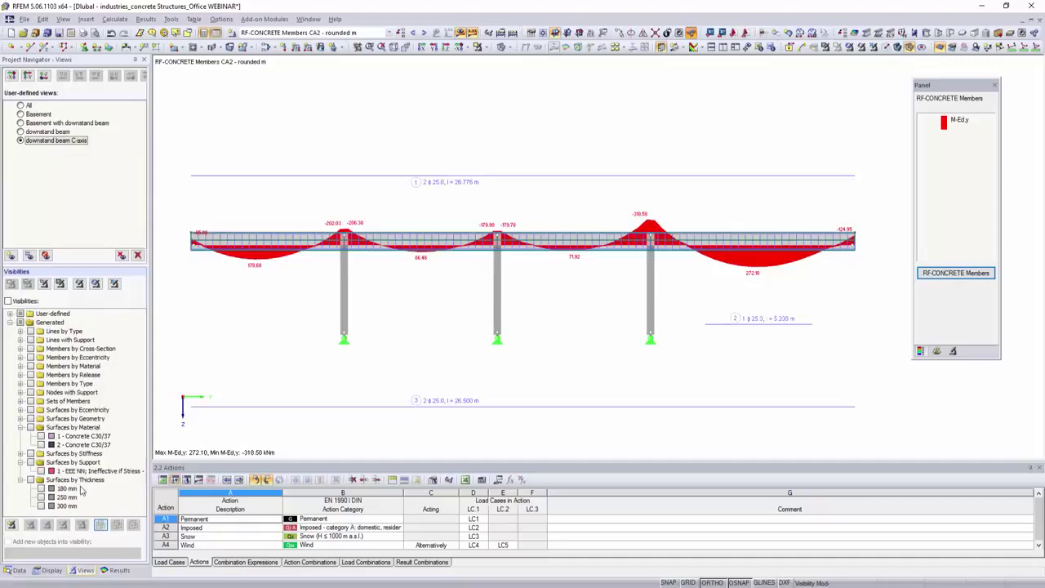
pyautogui.click(20, 132)
pyautogui.moveTo(247, 187)
pyautogui.keyDown('ctrl'); pyautogui.mouseDown(button='middle')
pyautogui.moveTo(291, 214)
pyautogui.moveTo(462, 228)
pyautogui.moveTo(536, 156)
pyautogui.moveTo(447, 197)
pyautogui.mouseUp(button='middle'); pyautogui.keyUp('ctrl')
pyautogui.click(861, 47)
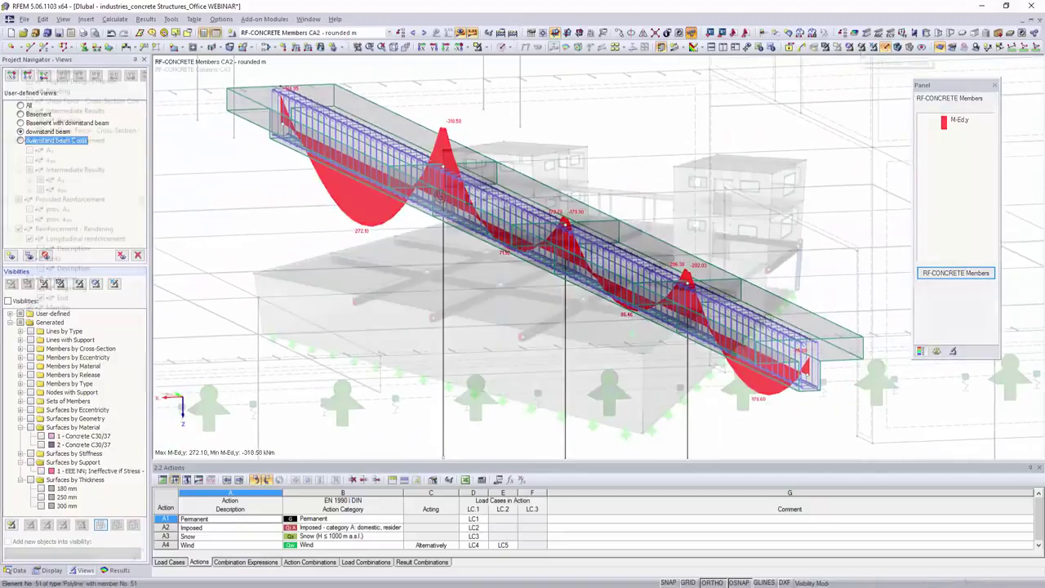
# Display the columns' design results and review their materials and cross-sections in the design module
pyautogui.click(861, 47)
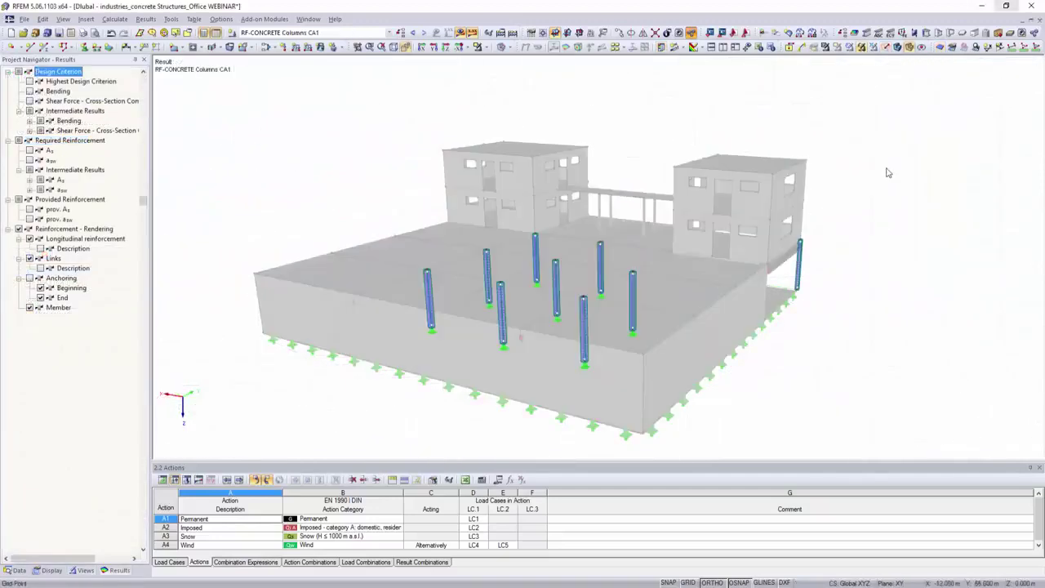
pyautogui.keyDown('shift'); pyautogui.moveTo(879, 179); pyautogui.dragTo(838, 413, button='middle'); pyautogui.keyUp('shift')
pyautogui.click(400, 32)
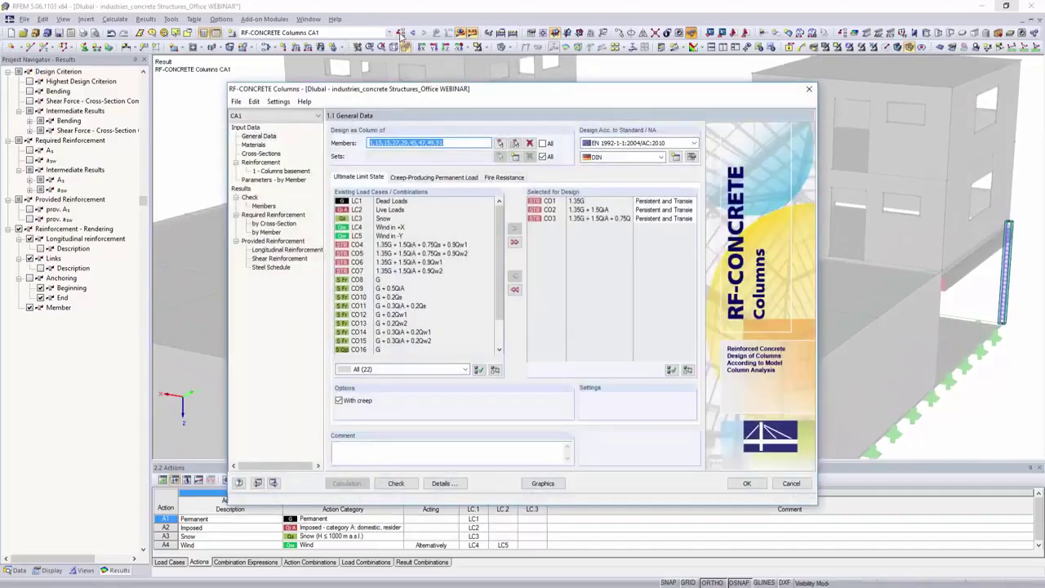
pyautogui.click(254, 146)
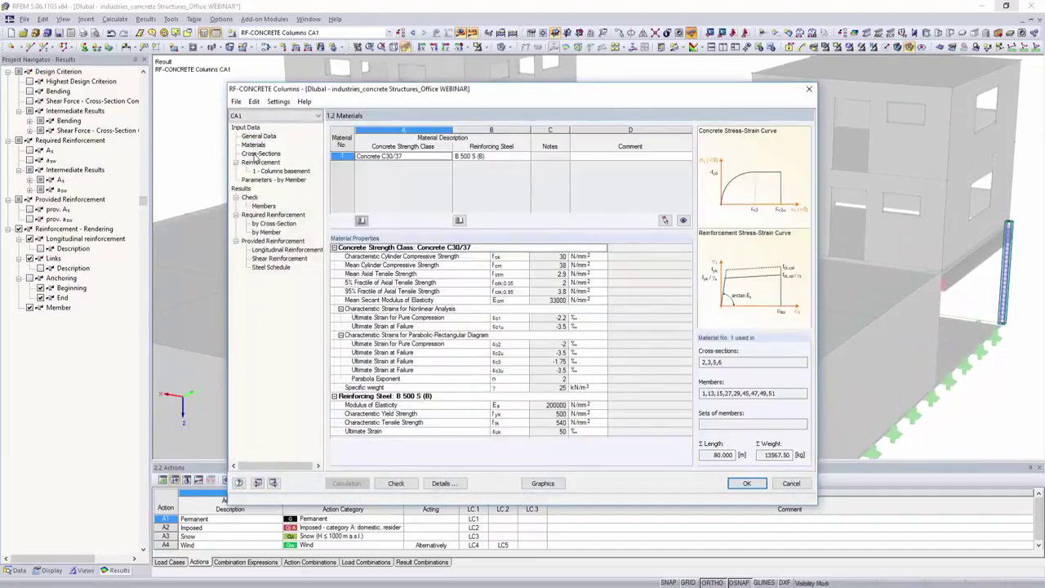
pyautogui.click(259, 154)
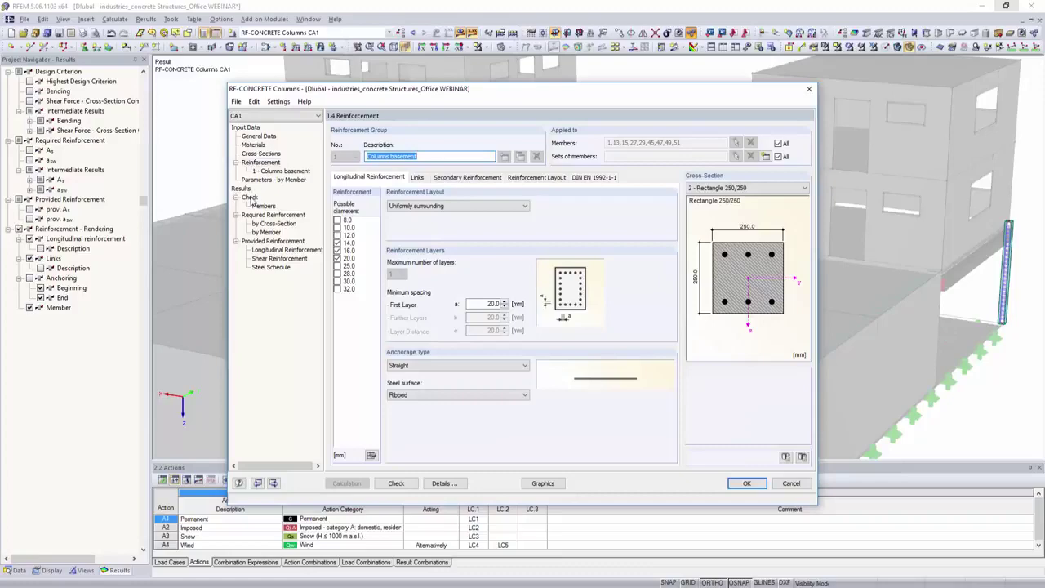
# Check the column results and render member 1's 4 ø14 rebar cage in a 3D window
pyautogui.click(249, 198)
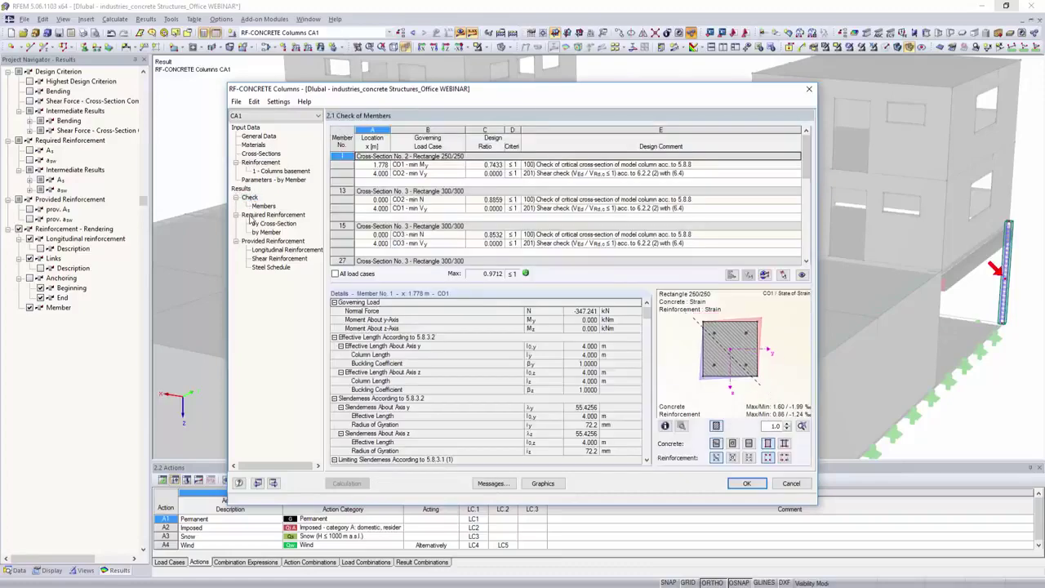
pyautogui.click(251, 222)
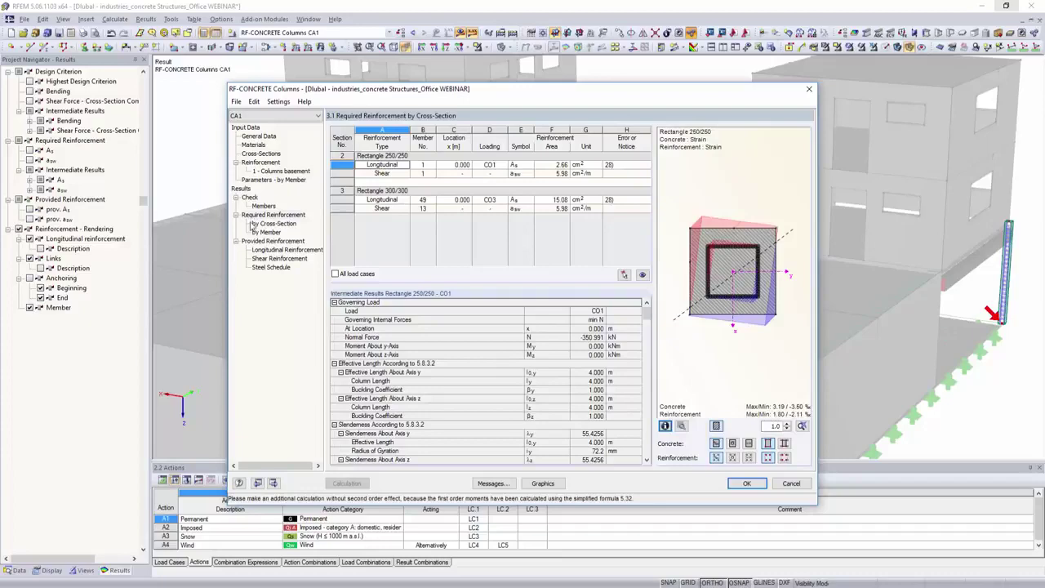
pyautogui.click(264, 250)
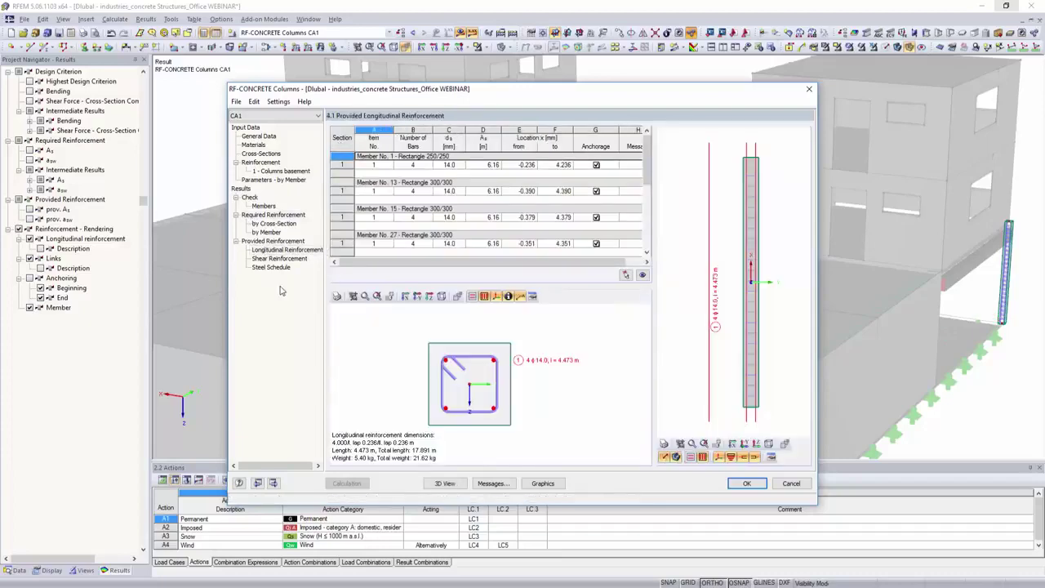
pyautogui.scroll(5, 514, 396)
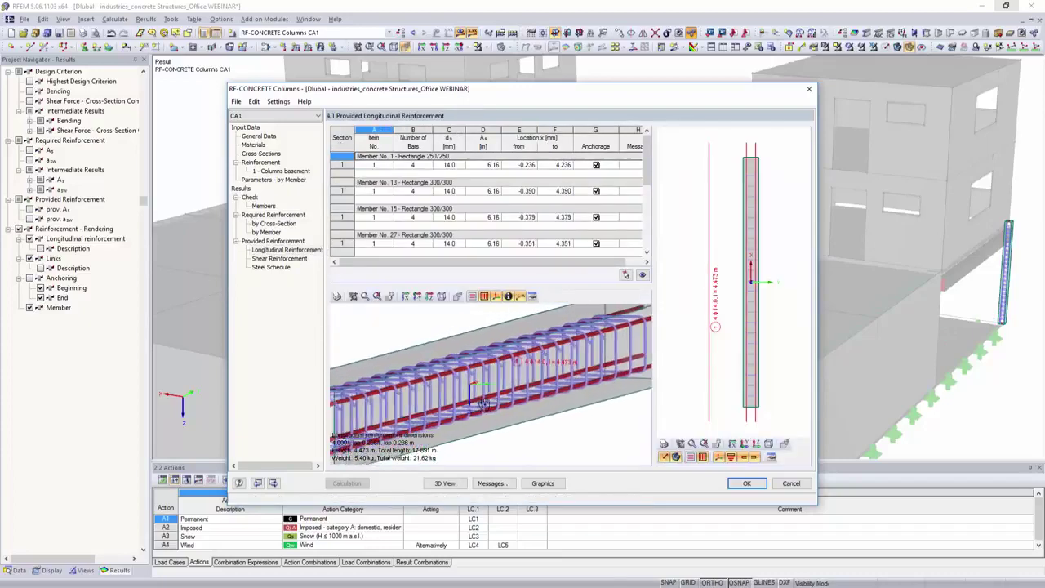
pyautogui.click(442, 483)
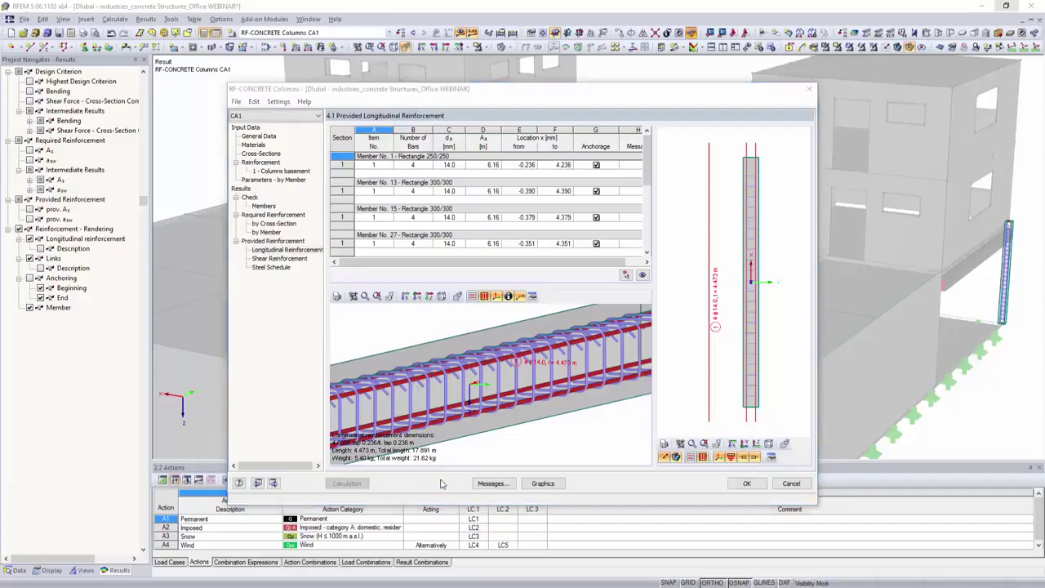
pyautogui.moveTo(955, 291)
pyautogui.keyDown('ctrl'); pyautogui.mouseDown(button='middle')
pyautogui.moveTo(658, 369)
pyautogui.moveTo(523, 367)
pyautogui.moveTo(220, 292)
pyautogui.moveTo(161, 263)
pyautogui.mouseUp(button='middle'); pyautogui.keyUp('ctrl')
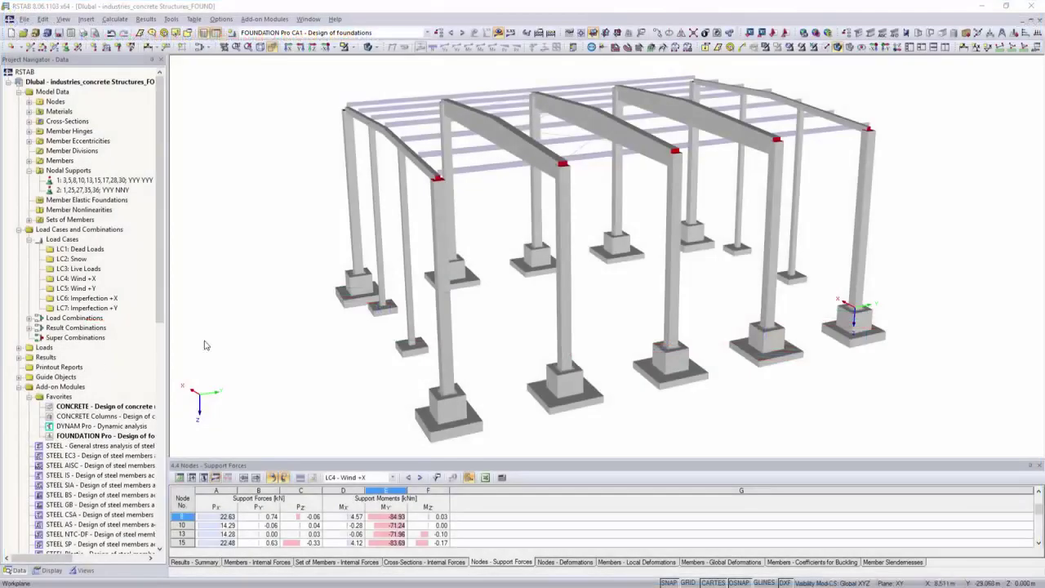
# Start FOUNDATION Pro and make foundation 1 a smooth-sided bucket foundation
pyautogui.click(263, 20)
pyautogui.moveTo(272, 120)
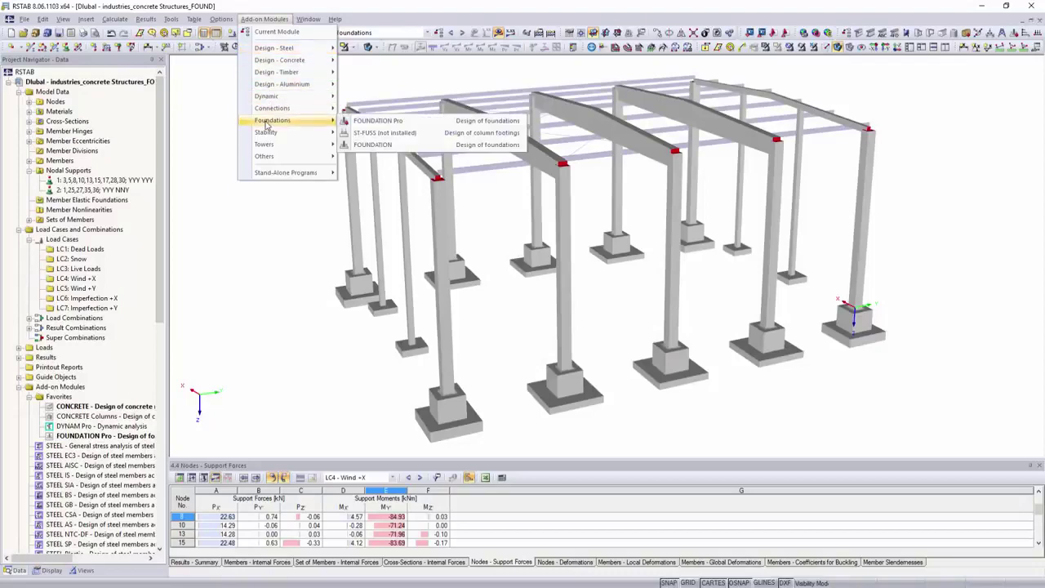
pyautogui.click(363, 121)
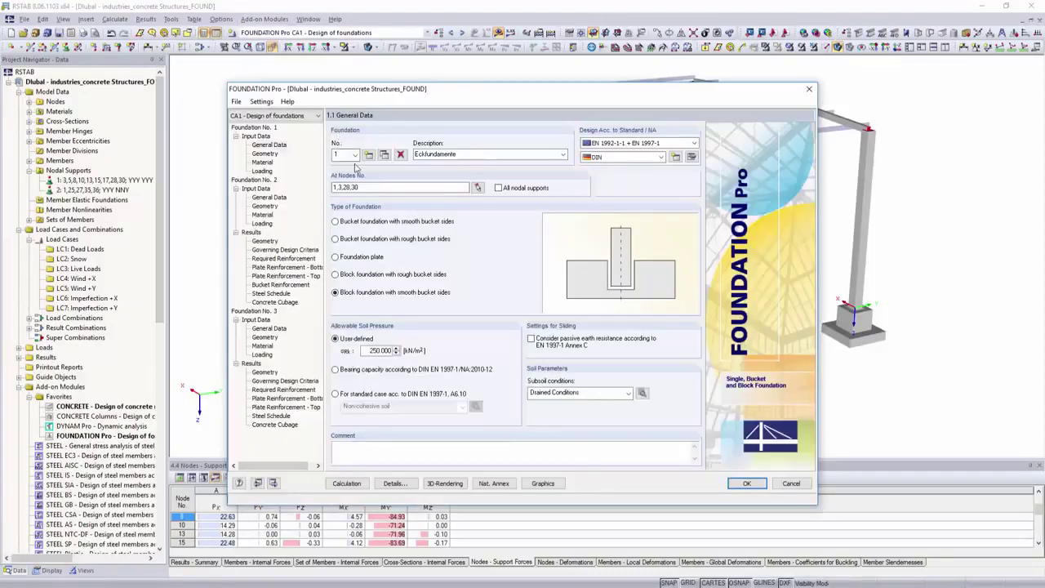
pyautogui.click(335, 257)
pyautogui.click(335, 222)
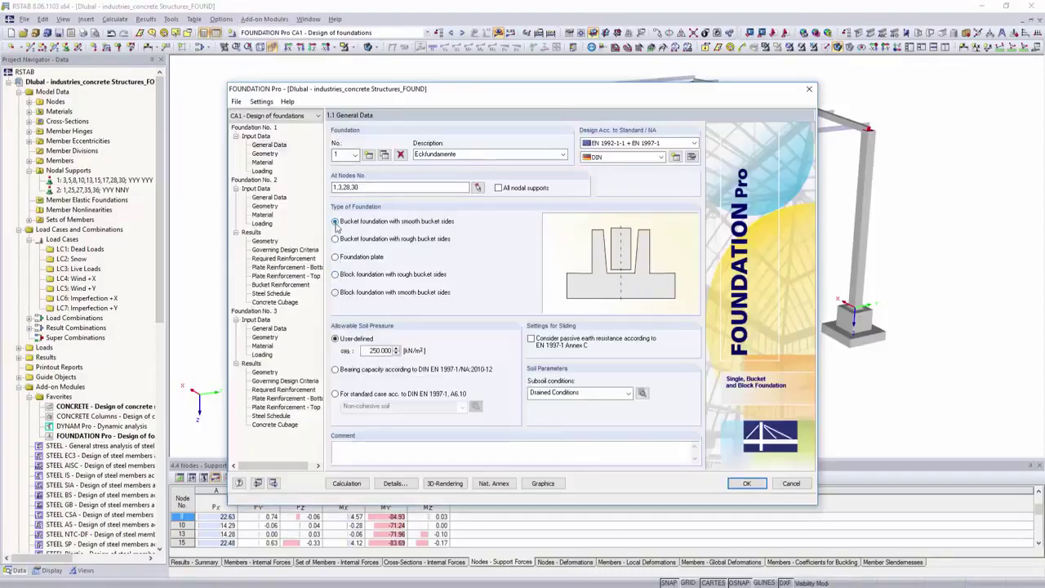
# Set soil layer 2 to 0.300 m and layer 3 to 8.700 m thick
pyautogui.click(641, 394)
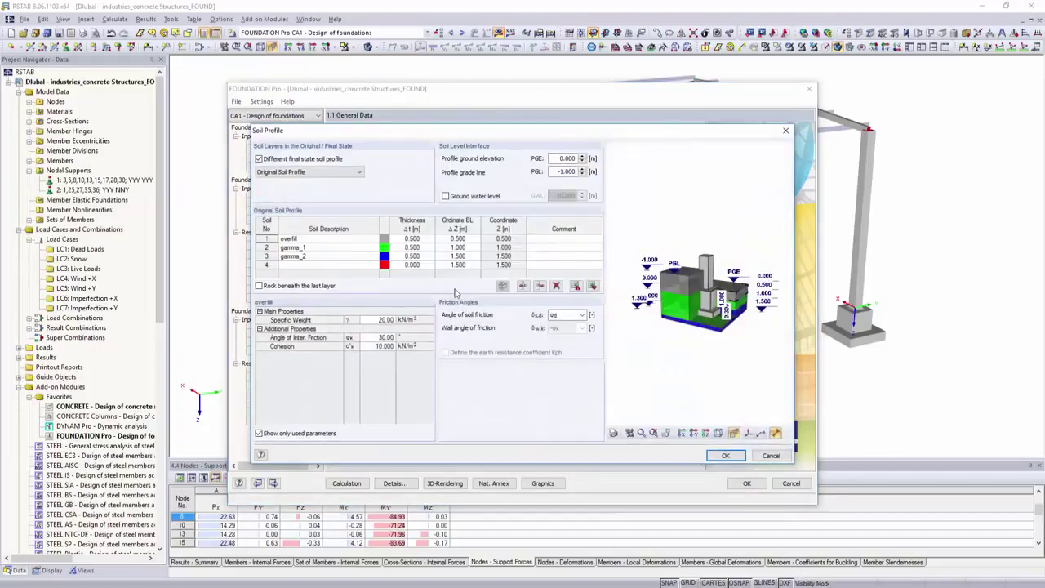
pyautogui.press('Down')
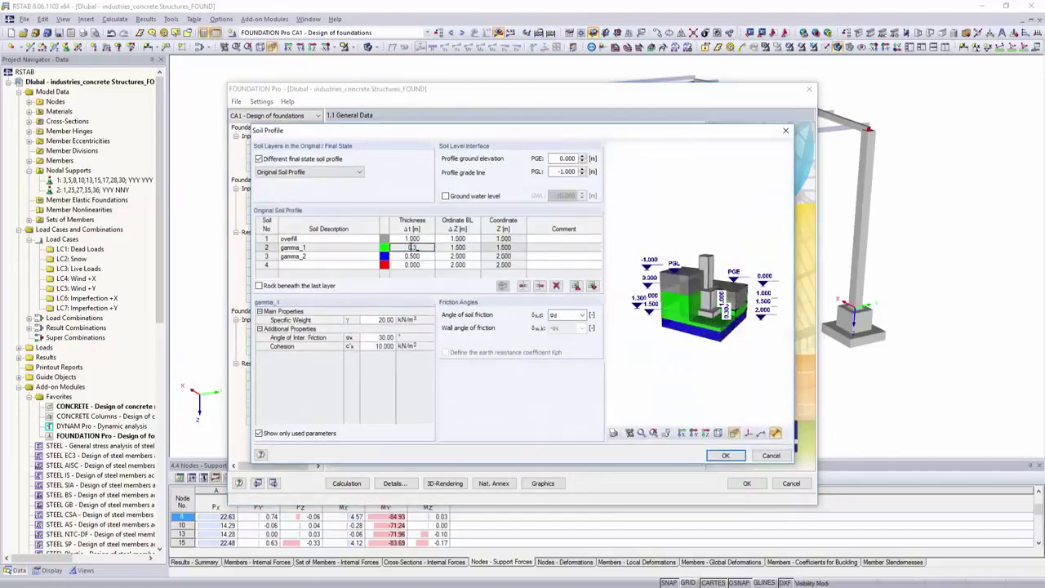
pyautogui.write('0.3')
pyautogui.press('Return')
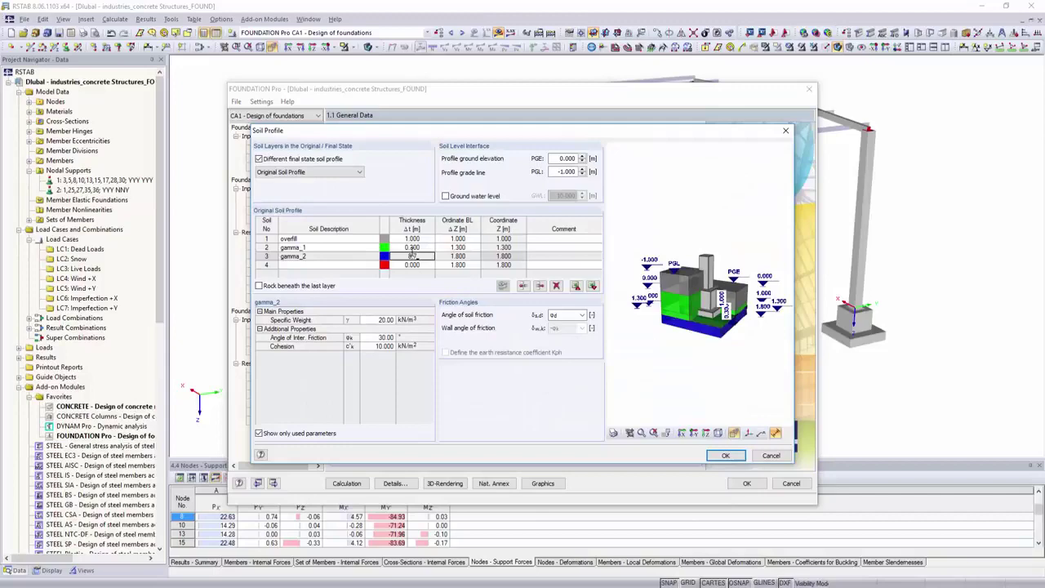
pyautogui.click(412, 246)
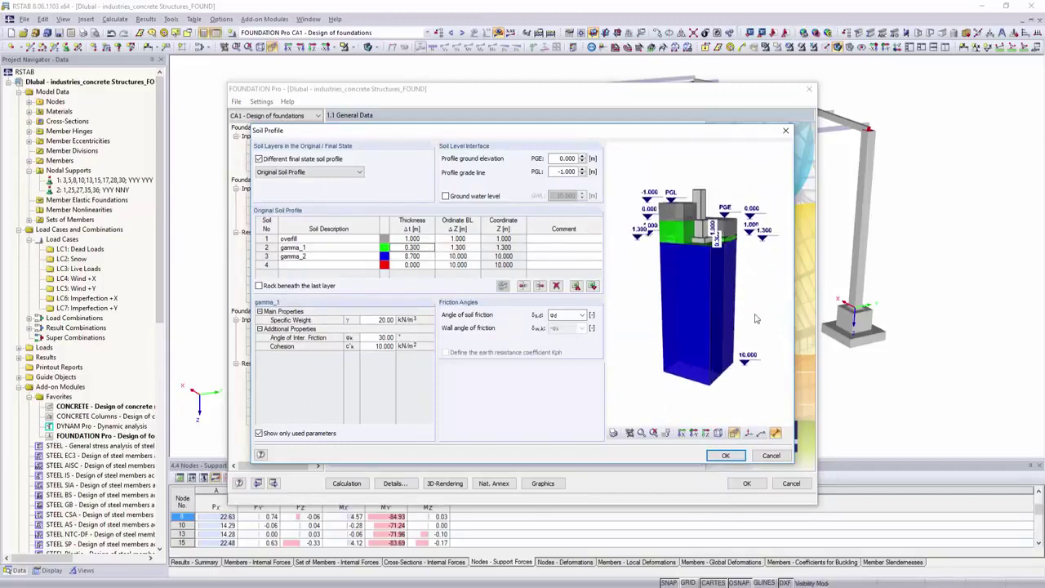
pyautogui.click(724, 457)
# Check the foundation geometry and loading inputs, then run the design calculation
pyautogui.click(266, 154)
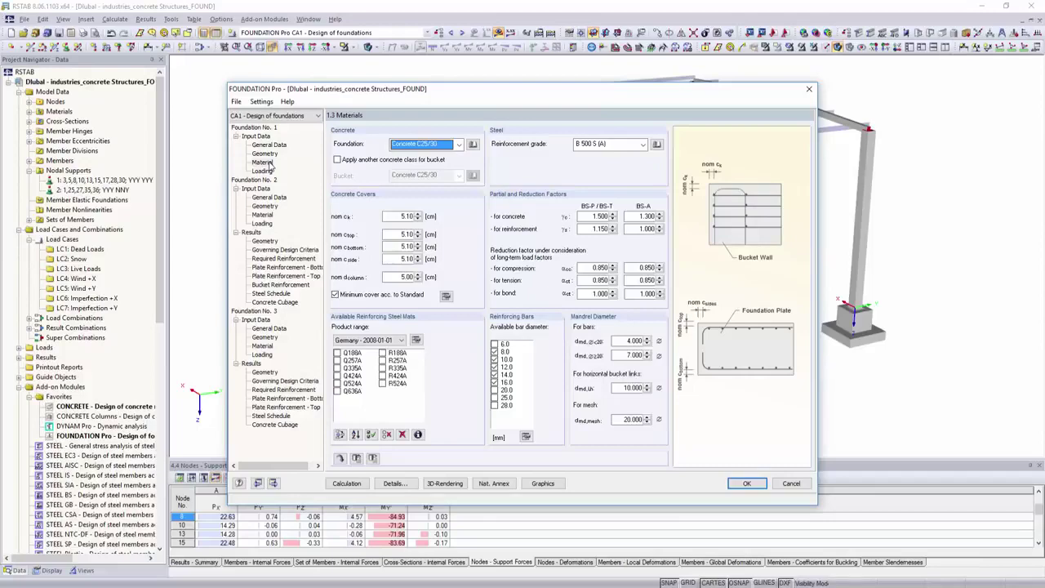
pyautogui.click(263, 171)
pyautogui.click(438, 373)
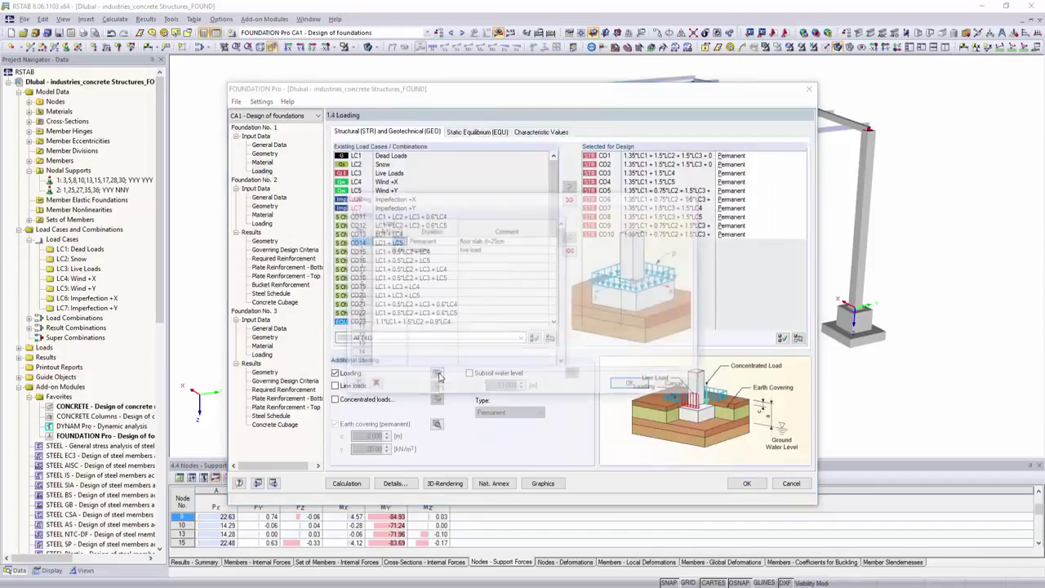
pyautogui.press('Return')
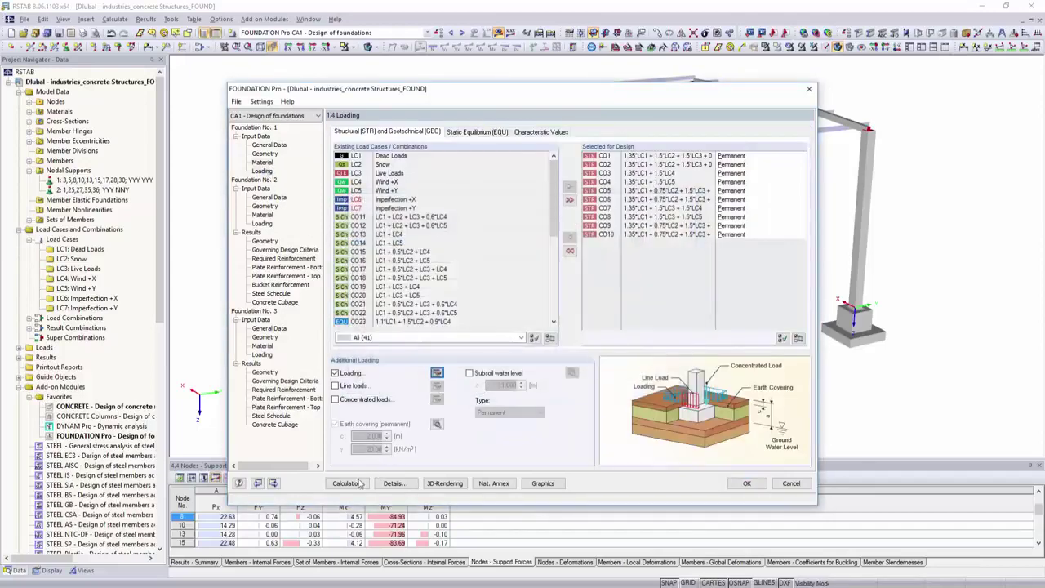
pyautogui.click(359, 483)
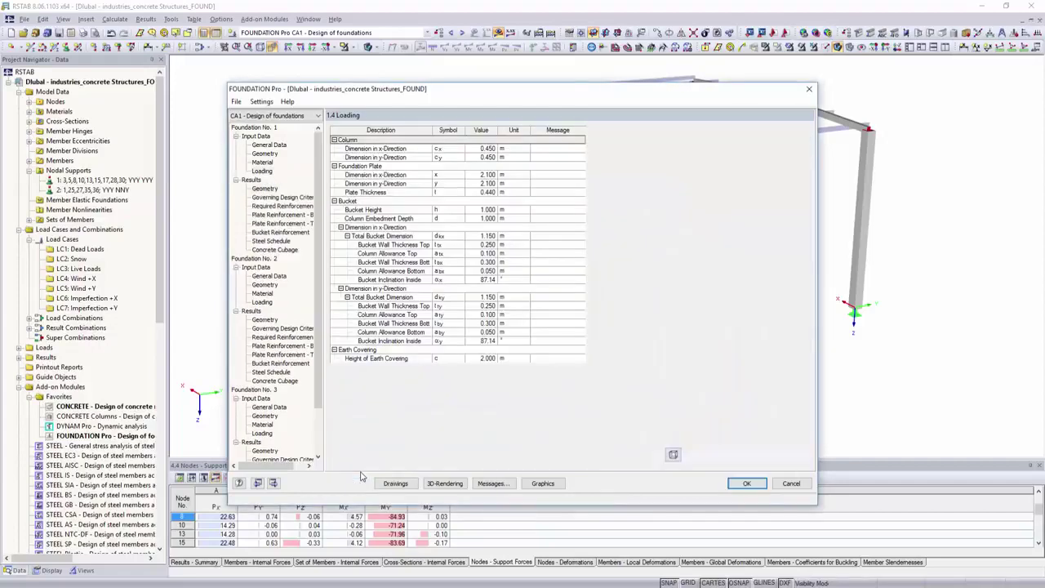
# Review the governing design criteria, required reinforcement, and bottom and top plate reinforcement
pyautogui.click(275, 197)
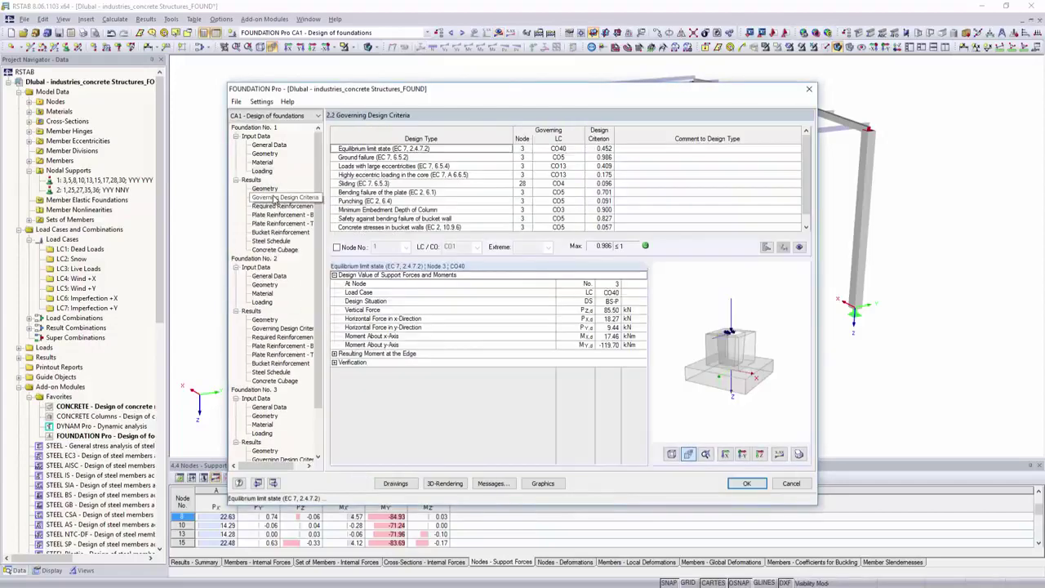
pyautogui.click(277, 206)
pyautogui.click(273, 214)
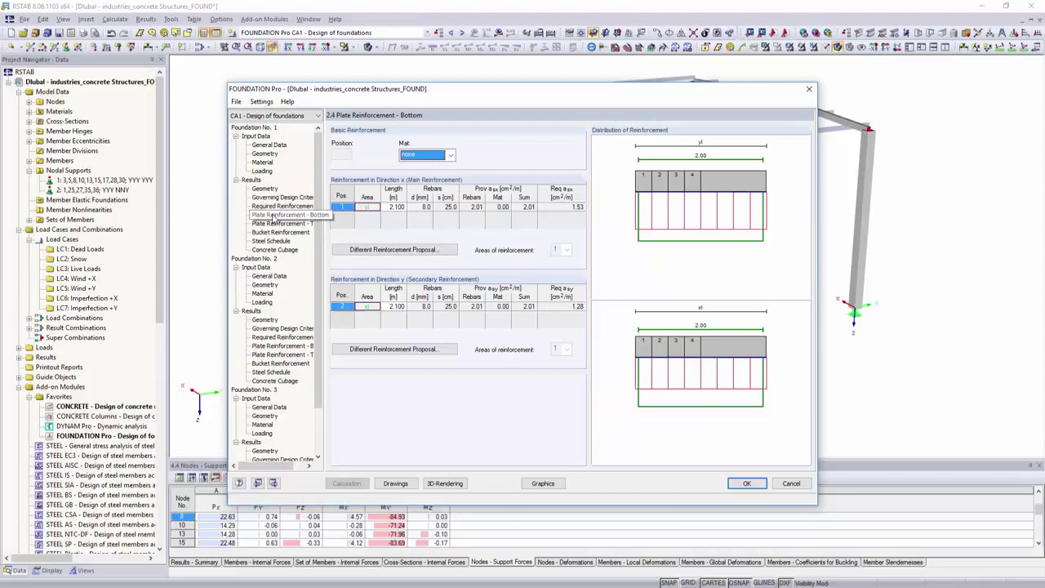
pyautogui.click(276, 224)
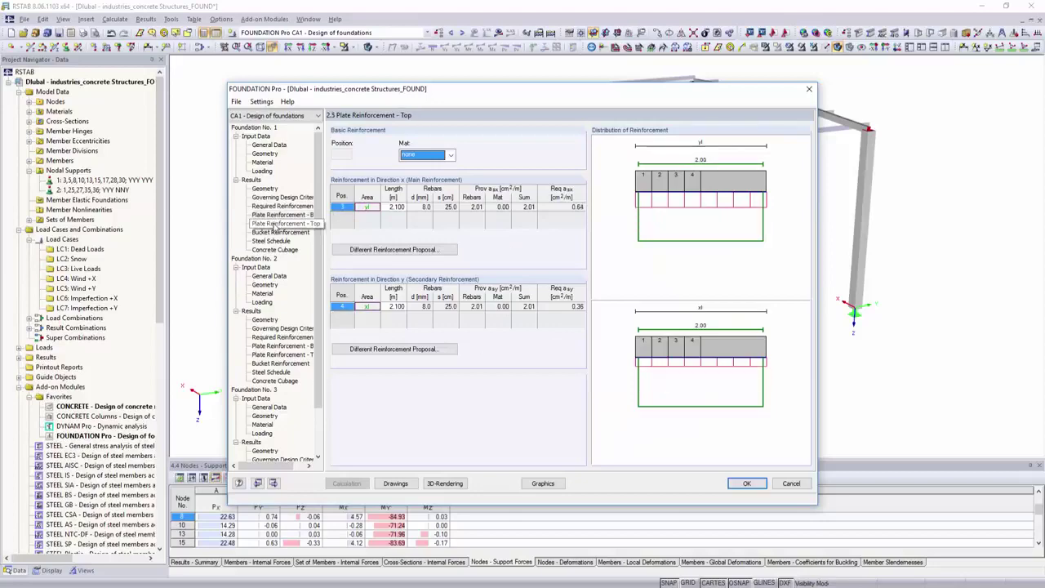
# Browse the bucket reinforcement drawings: x- and y-direction sections, top view and wall section
pyautogui.click(395, 484)
pyautogui.click(256, 115)
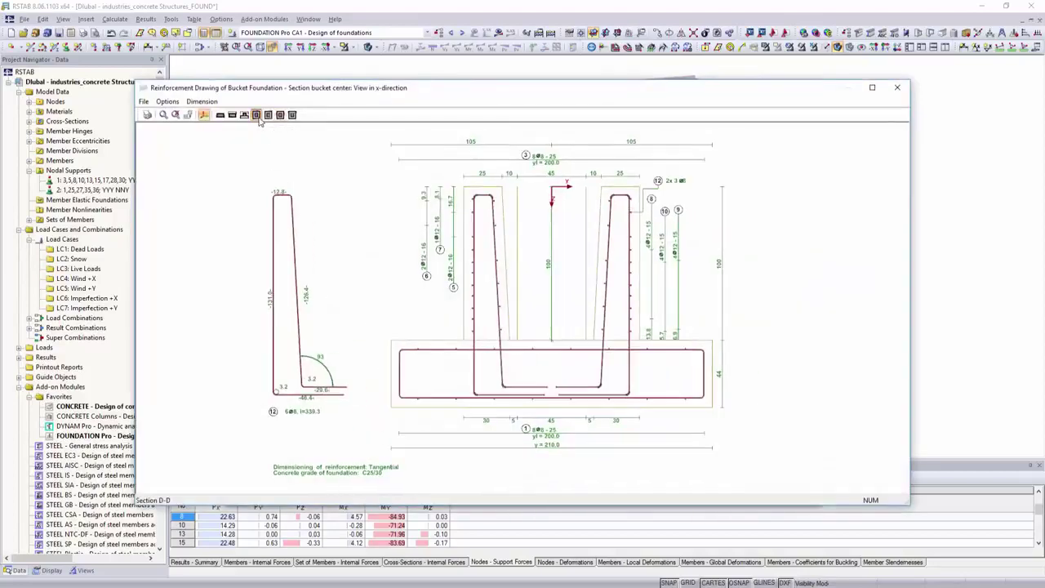
pyautogui.click(244, 115)
pyautogui.click(256, 115)
pyautogui.click(271, 117)
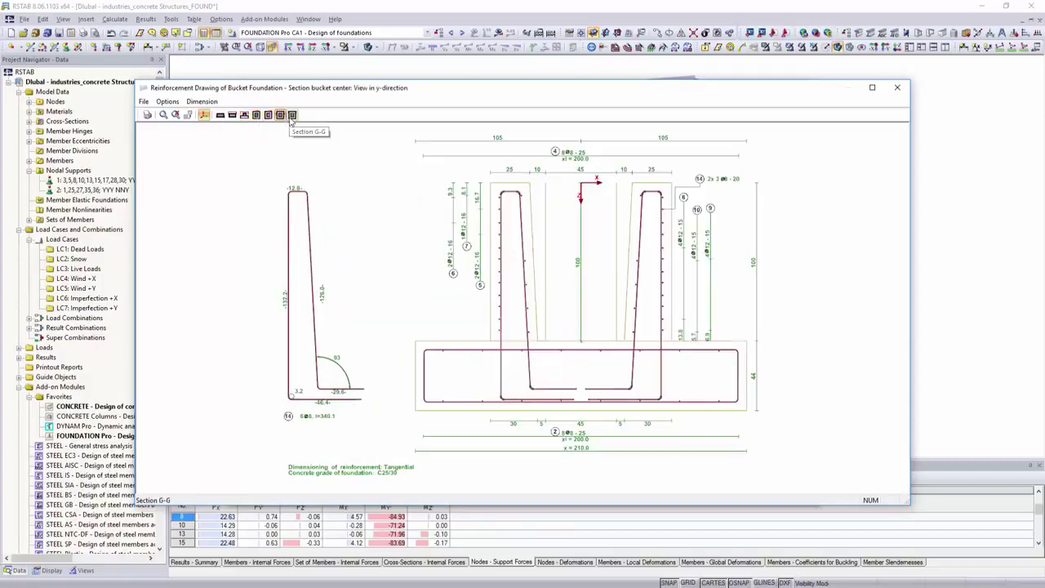
pyautogui.click(292, 116)
pyautogui.press('Escape')
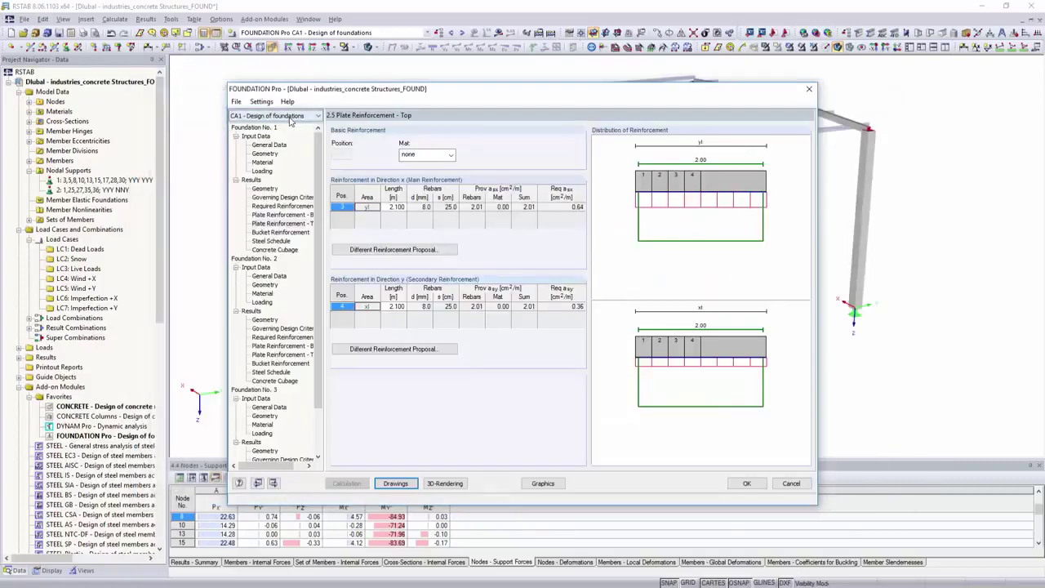
# Show the 2.6 Bucket Reinforcement rebar cage as a 3D rendering and rotate it
pyautogui.click(277, 233)
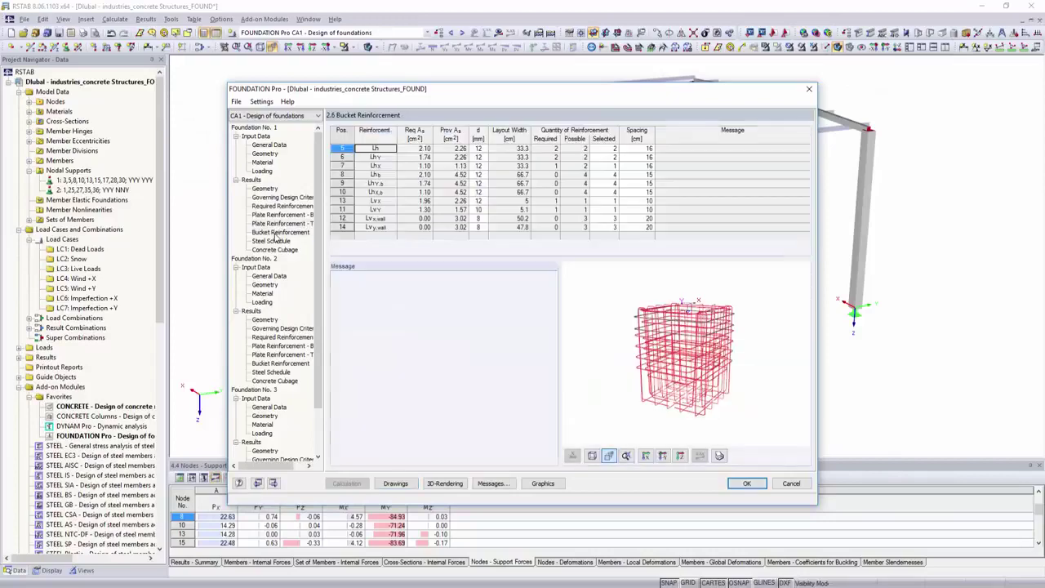
pyautogui.click(443, 483)
pyautogui.keyDown('ctrl'); pyautogui.moveTo(399, 237); pyautogui.dragTo(289, 236, button='middle'); pyautogui.keyUp('ctrl')
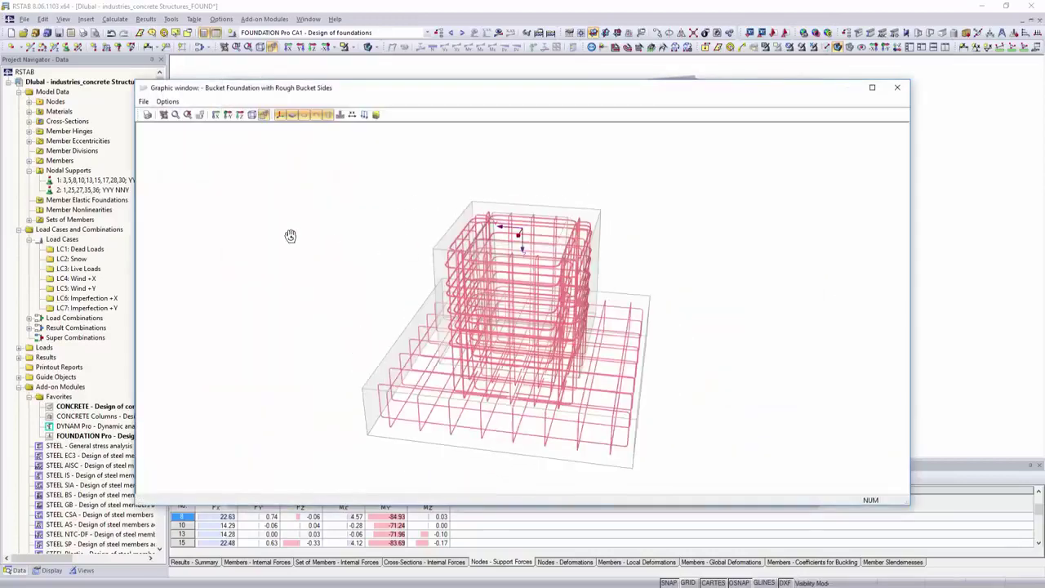
# Add the column, soil and dimensions to the 3D view, then orbit the RFEM high-rise tower
pyautogui.click(339, 114)
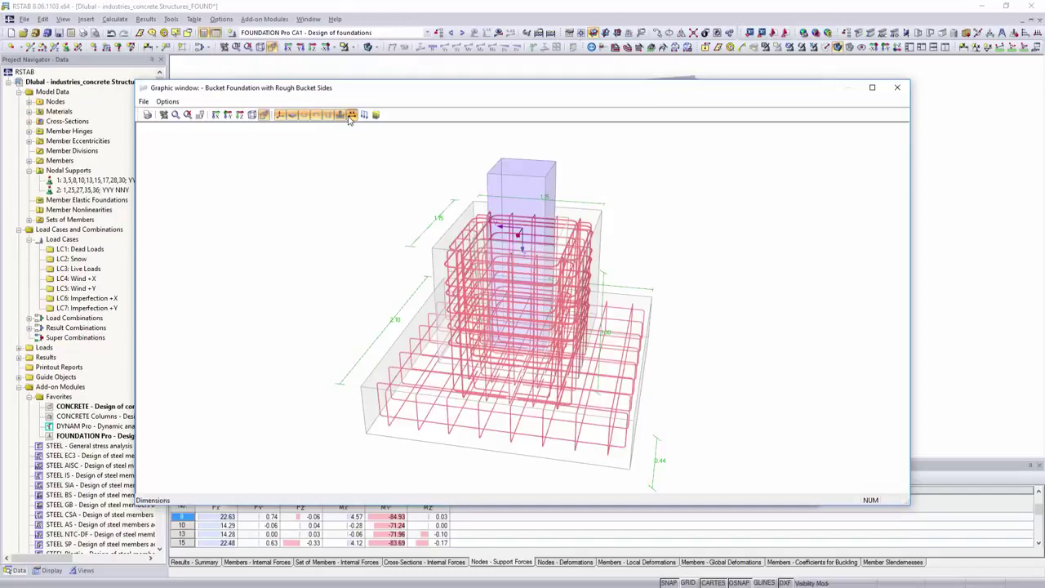
pyautogui.click(351, 114)
pyautogui.keyDown('ctrl'); pyautogui.moveTo(805, 264); pyautogui.dragTo(490, 281, button='middle'); pyautogui.keyUp('ctrl')
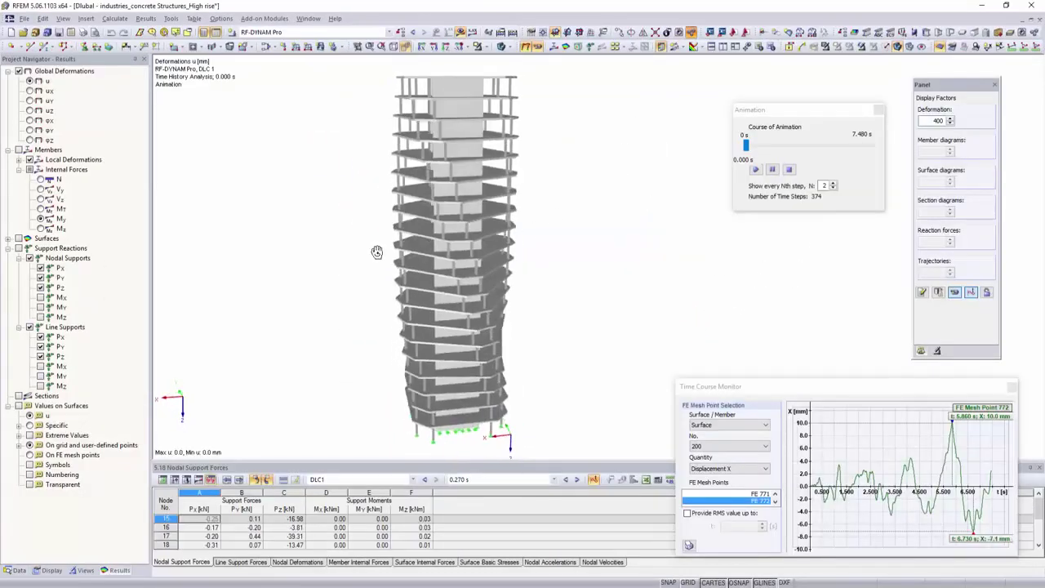
pyautogui.moveTo(376, 252)
pyautogui.keyDown('ctrl'); pyautogui.mouseDown(button='middle')
pyautogui.moveTo(193, 233)
pyautogui.moveTo(590, 180)
pyautogui.moveTo(753, 238)
pyautogui.mouseUp(button='middle'); pyautogui.keyUp('ctrl')
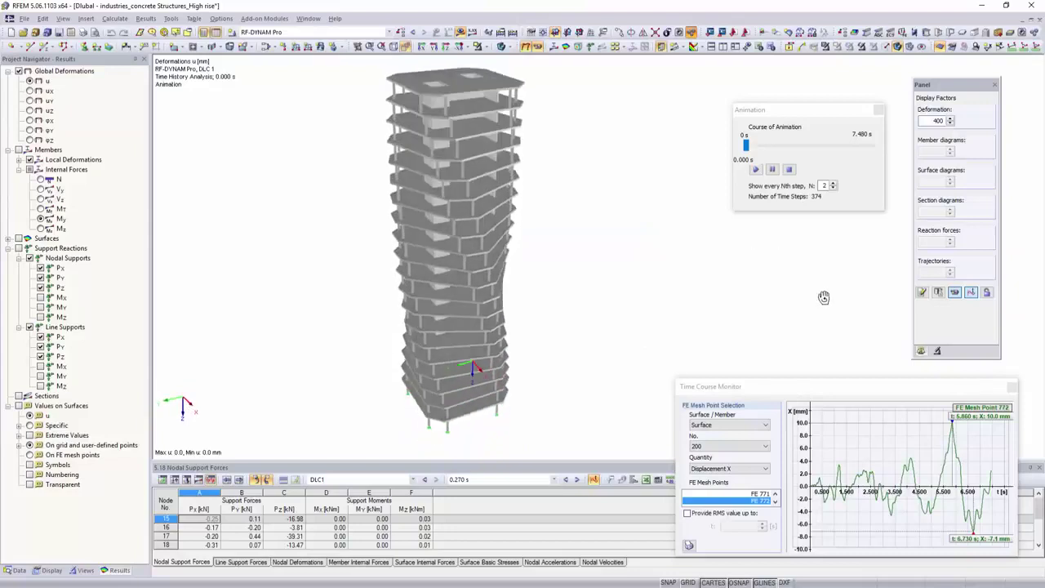
# Run the tower's deformation animation so it advances through the time history past 0.18 s
pyautogui.click(755, 169)
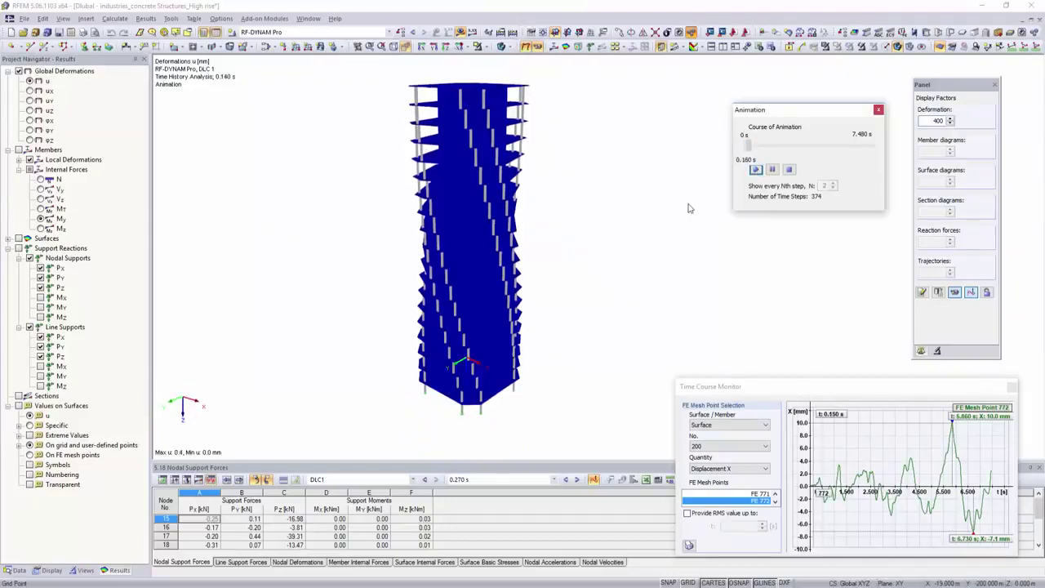